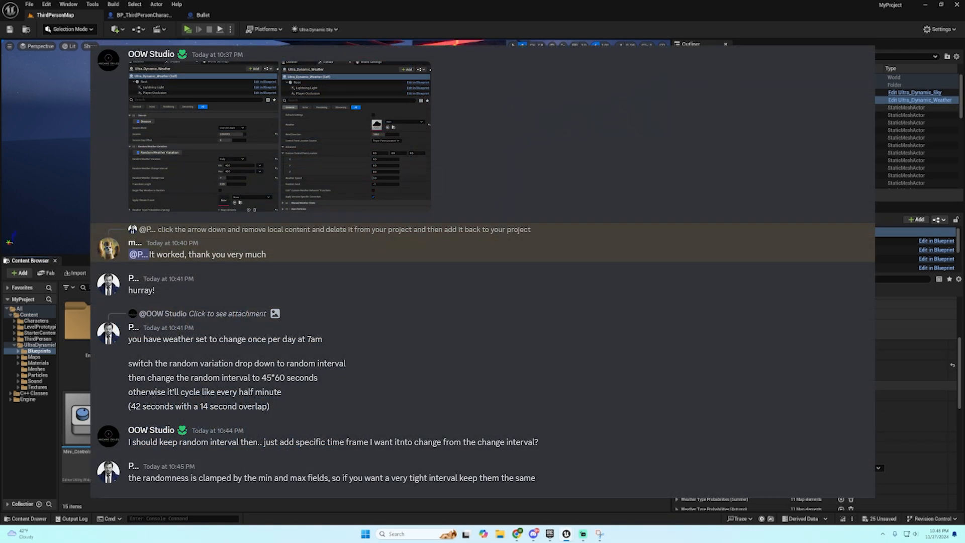
Set the Weather preset of Ultra_Dynamic_Weather to Rain in its Basic Controls.
scroll(809, 405, "up", 10)
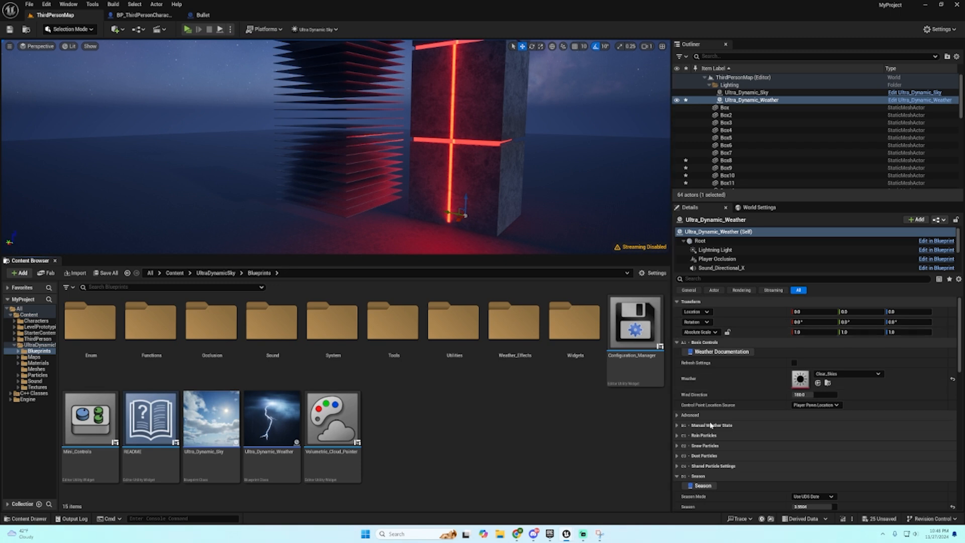
left_click(849, 373)
scroll(875, 314, "down", 5)
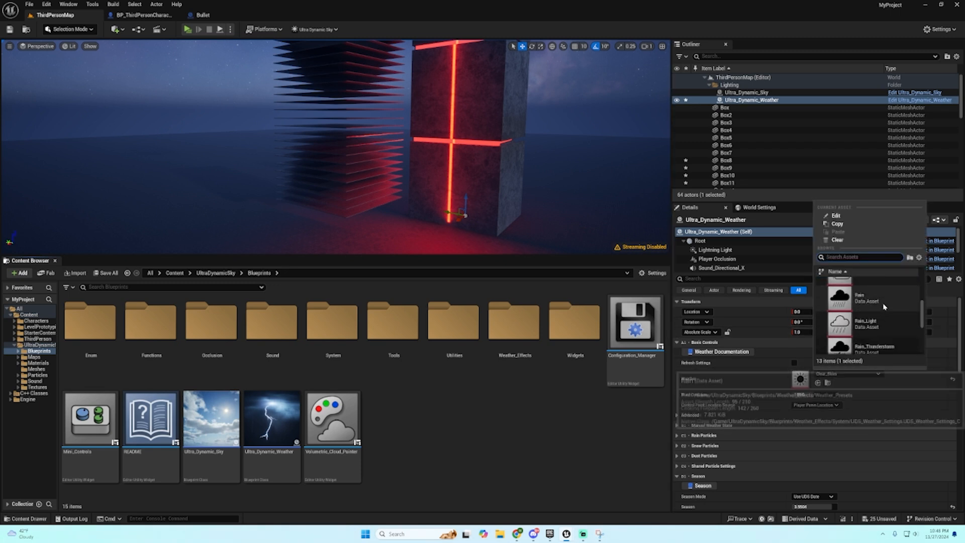
scroll(891, 319, "up", 5)
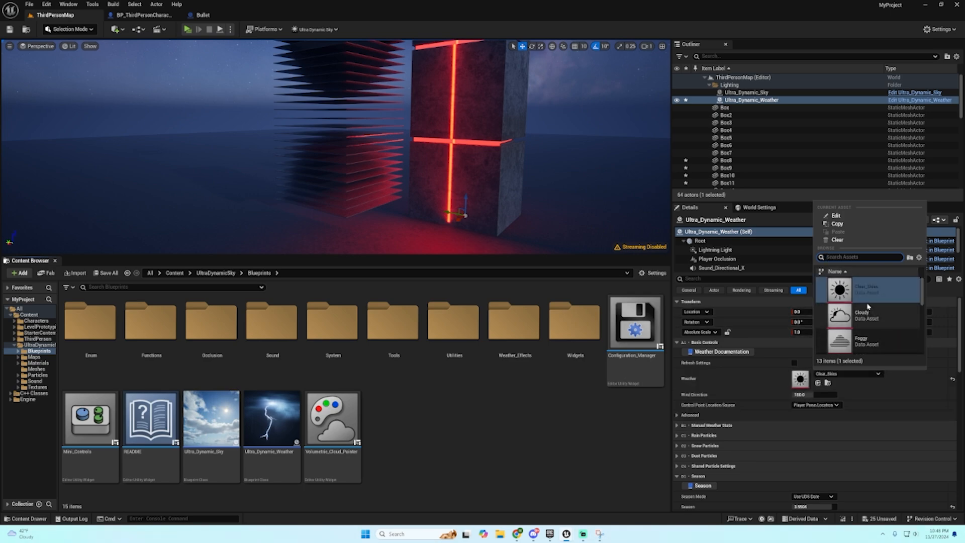
scroll(900, 322, "down", 3)
left_click(897, 322)
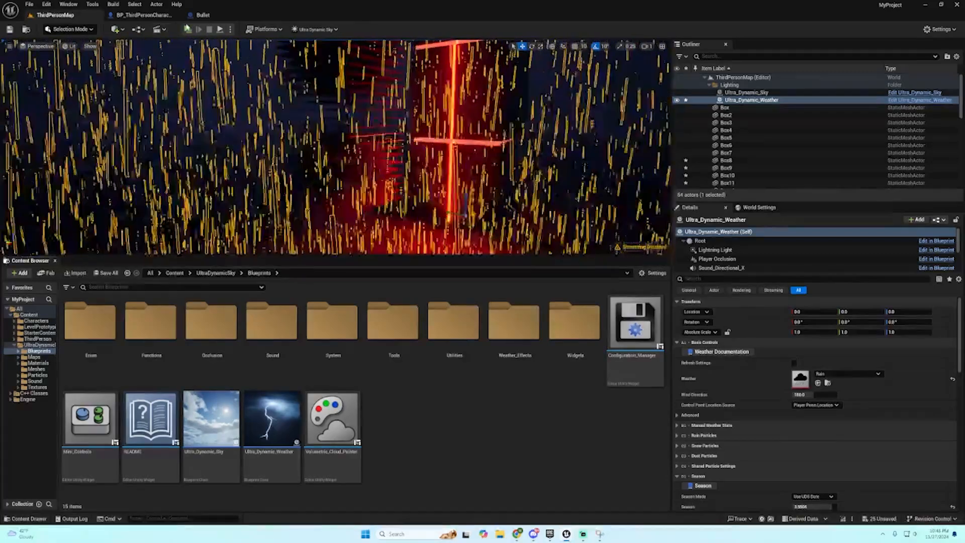
Play-test the level by running the character forward to check the weather, and stop the session.
left_click(187, 29)
key("w")
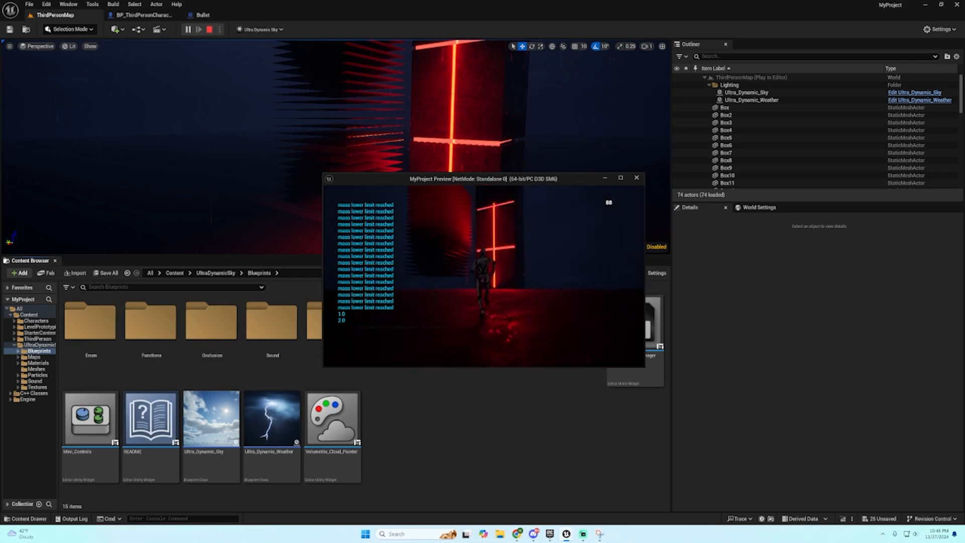
key("Escape")
Try the Random Interval option for Ultra_Dynamic_Weather's Random Weather Variation and change the setting to Daily.
scroll(778, 398, "down", 4)
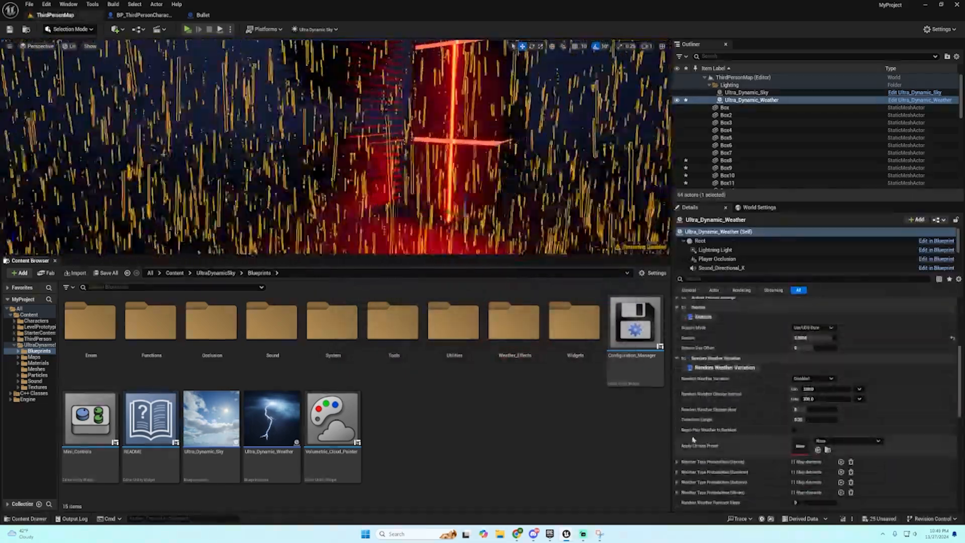
mouse_move(694, 432)
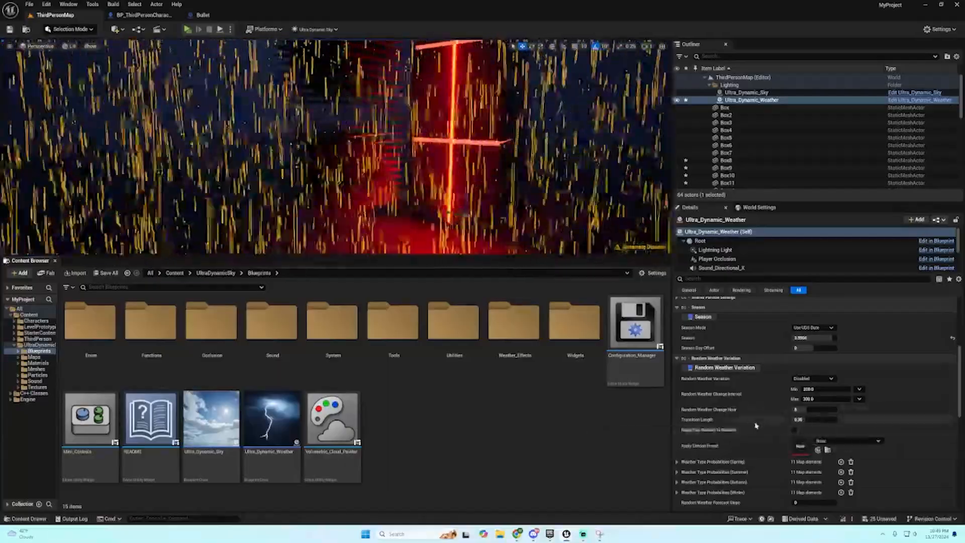
scroll(751, 426, "up", 5)
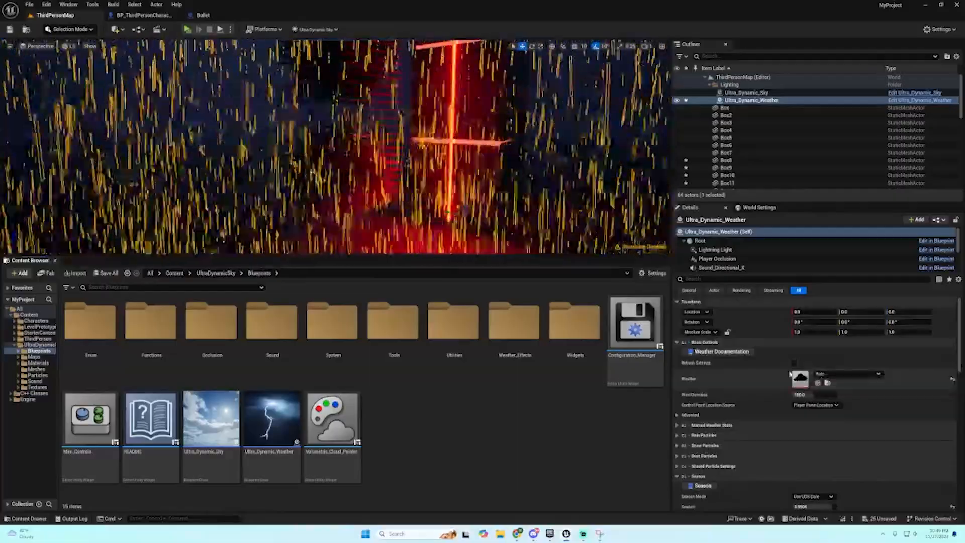
scroll(757, 391, "down", 5)
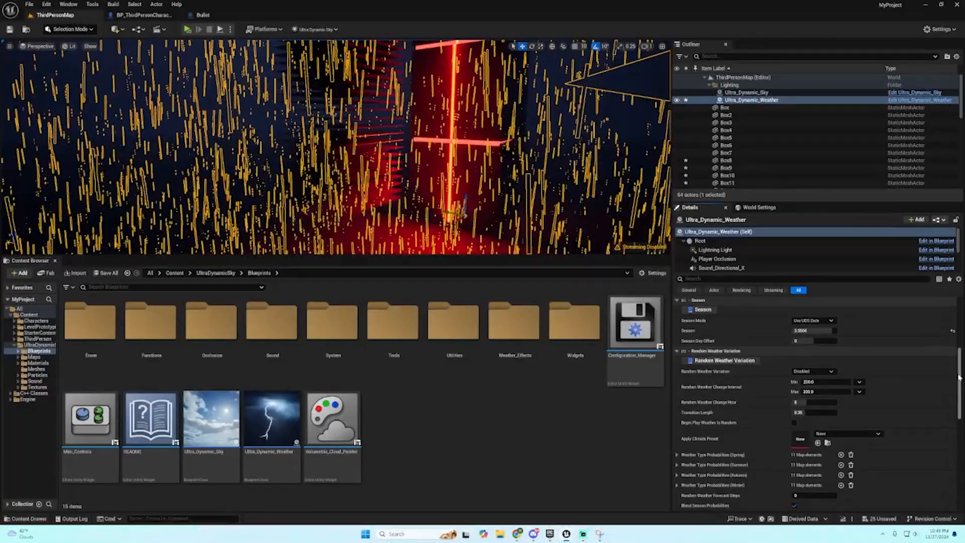
left_click_drag(960, 377, 959, 379)
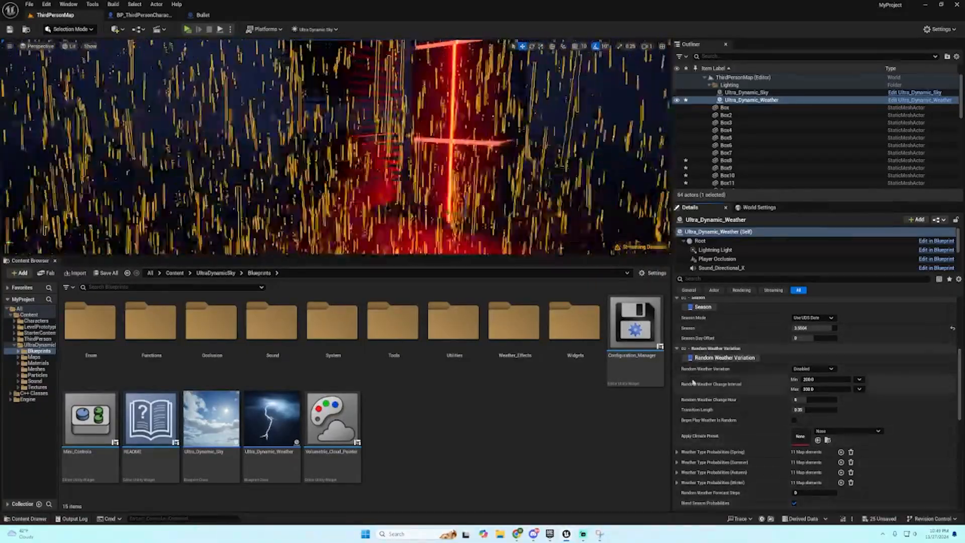
left_click(808, 370)
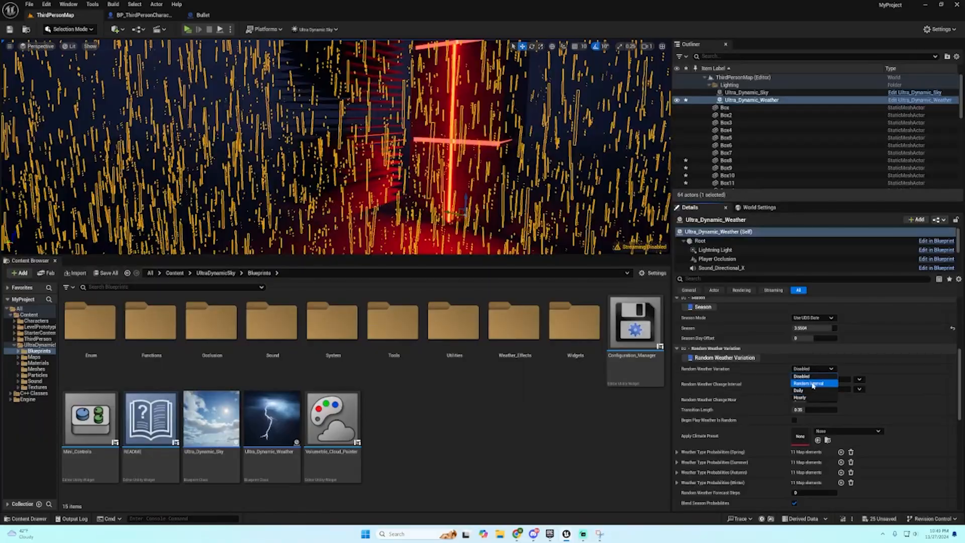
left_click(813, 384)
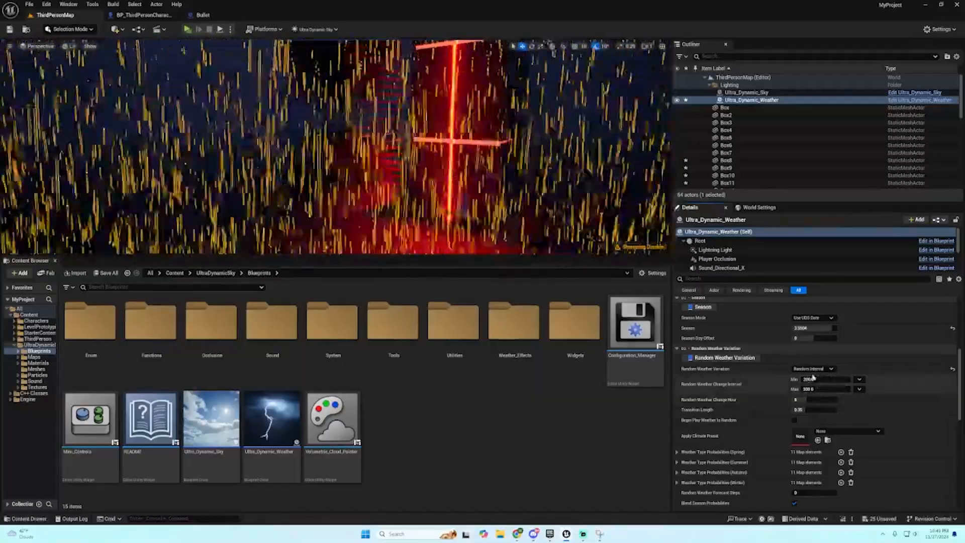
left_click(816, 370)
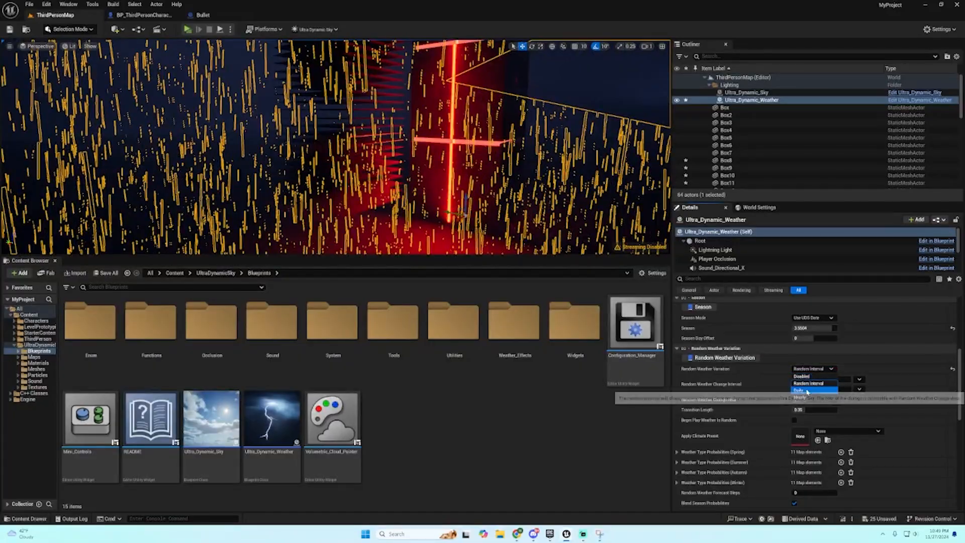
left_click(801, 391)
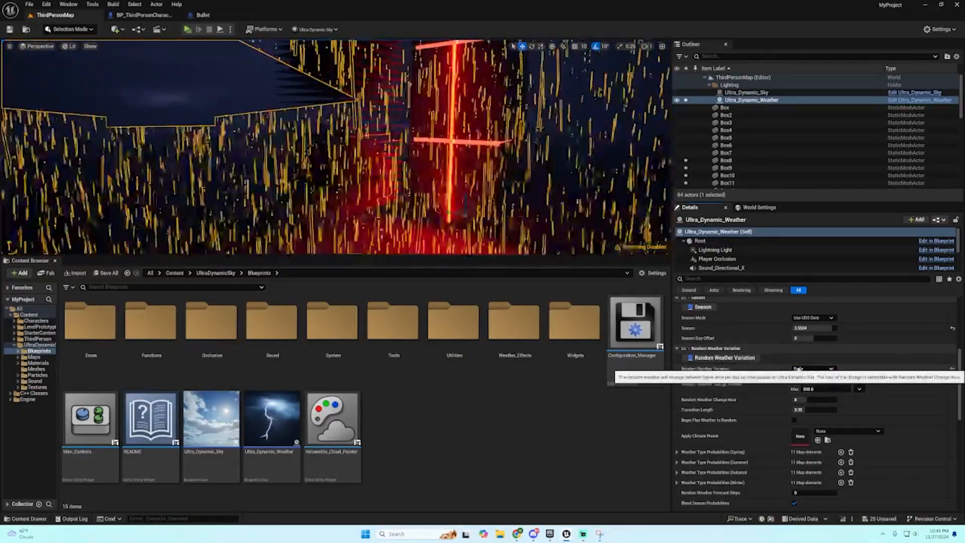
Expand Animate Time Of Day on Ultra_Dynamic_Sky and check its animation, Day Length and Night Length settings.
left_click(748, 93)
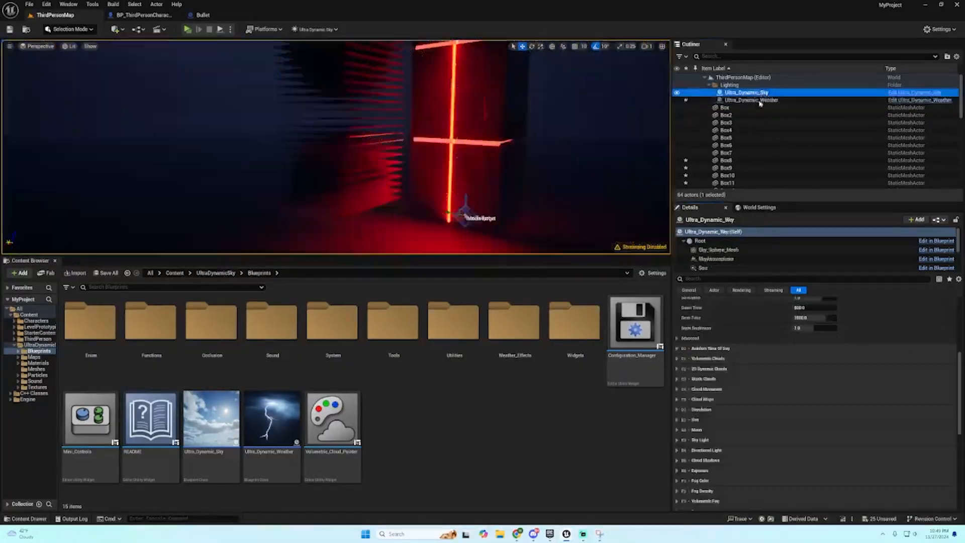
scroll(791, 373, "up", 8)
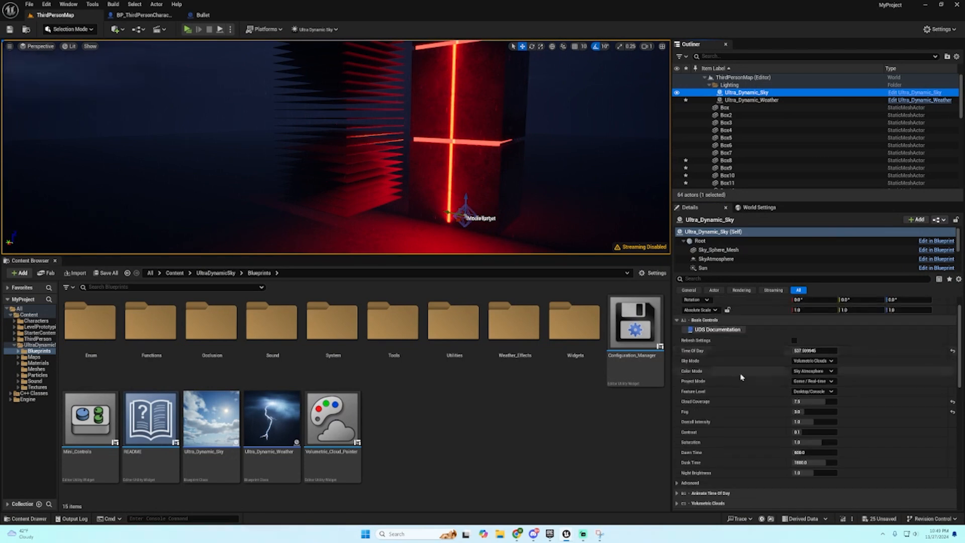
scroll(741, 406, "down", 1)
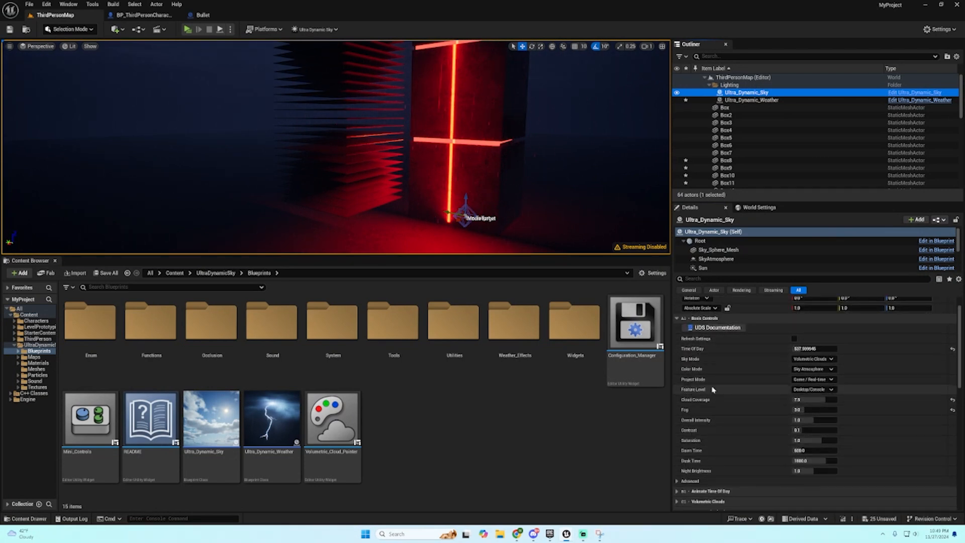
scroll(686, 436, "down", 4)
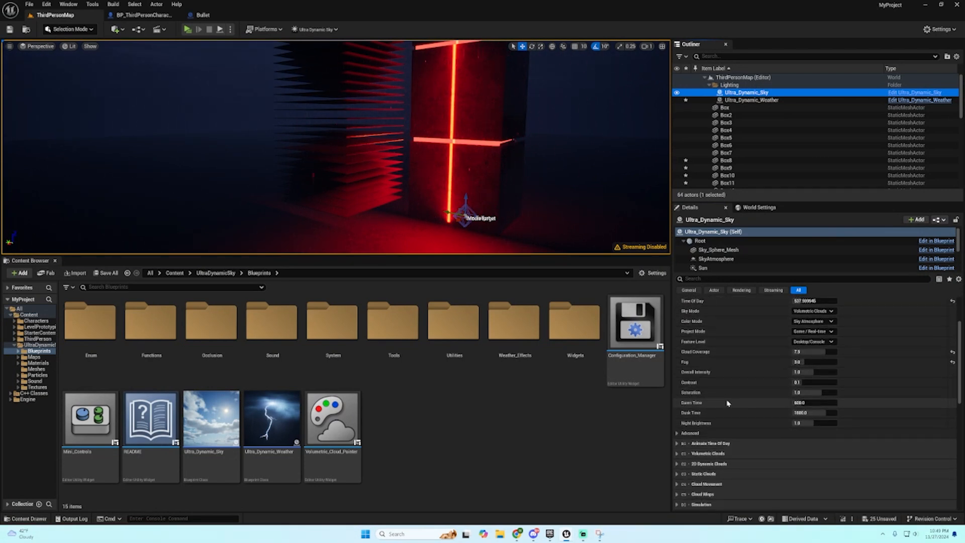
left_click(678, 443)
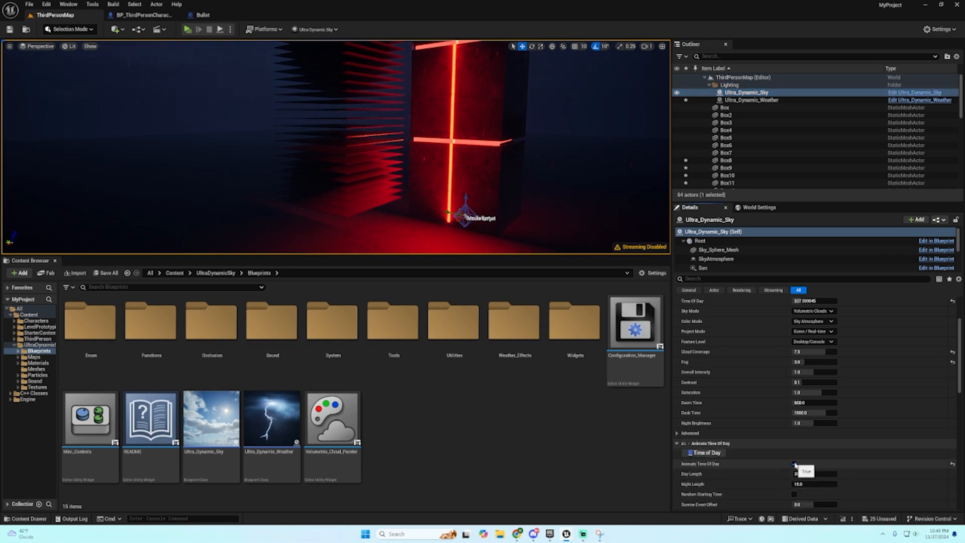
left_click(795, 464)
scroll(729, 442, "down", 4)
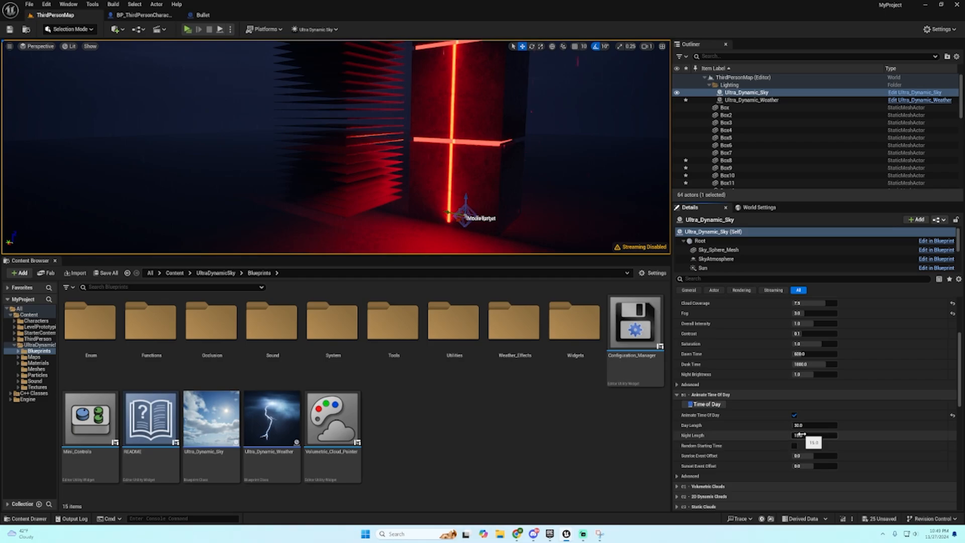
Set Random Weather Variation on Ultra_Dynamic_Weather to Random Interval.
left_click(751, 100)
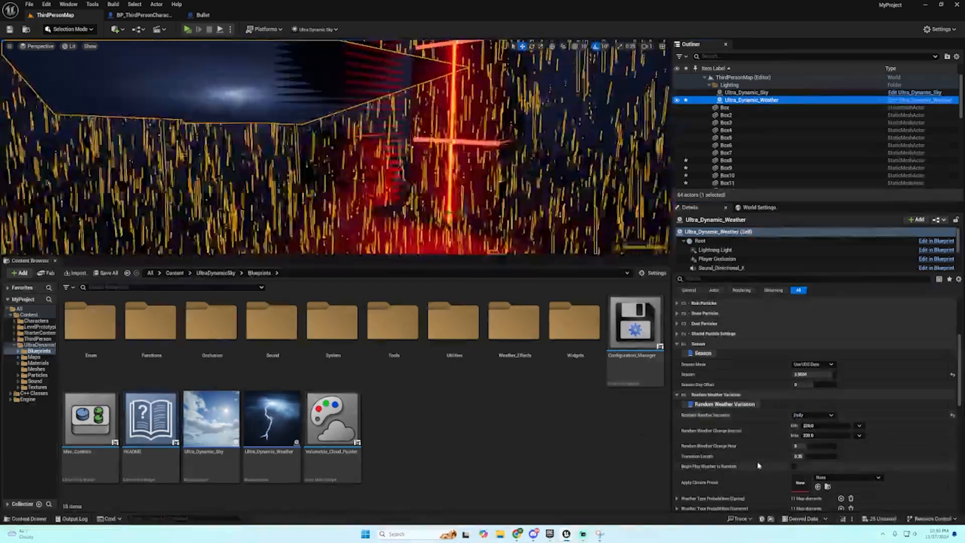
mouse_move(705, 448)
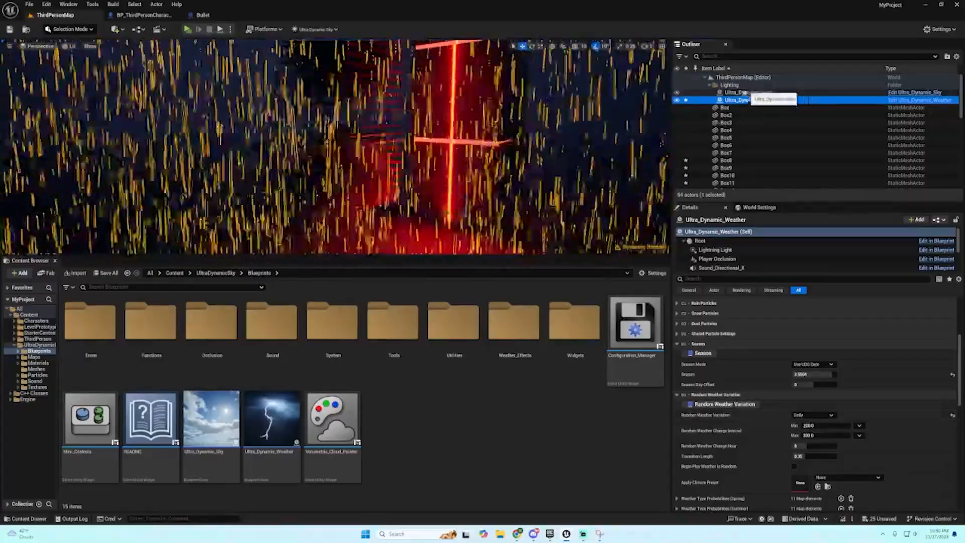
left_click(754, 93)
left_click(773, 100)
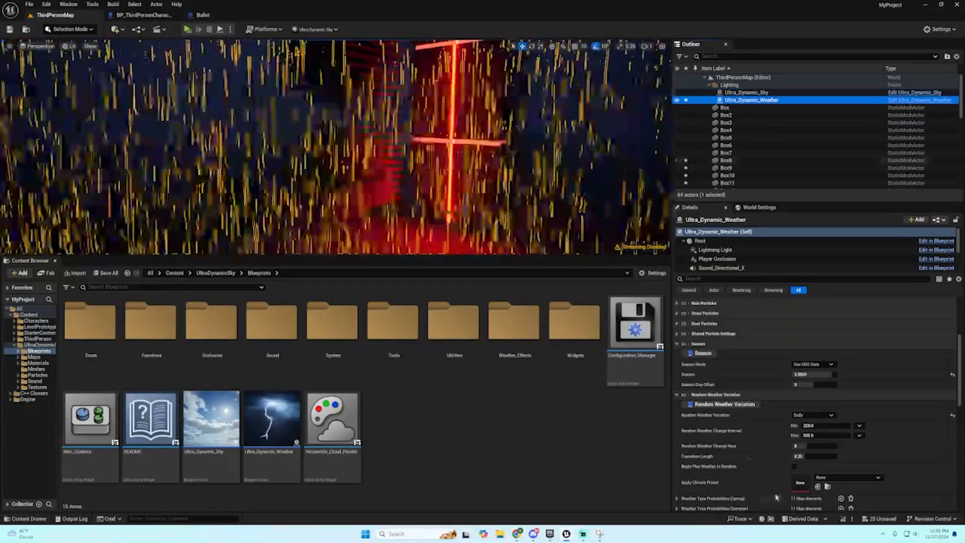
left_click(813, 415)
left_click(810, 430)
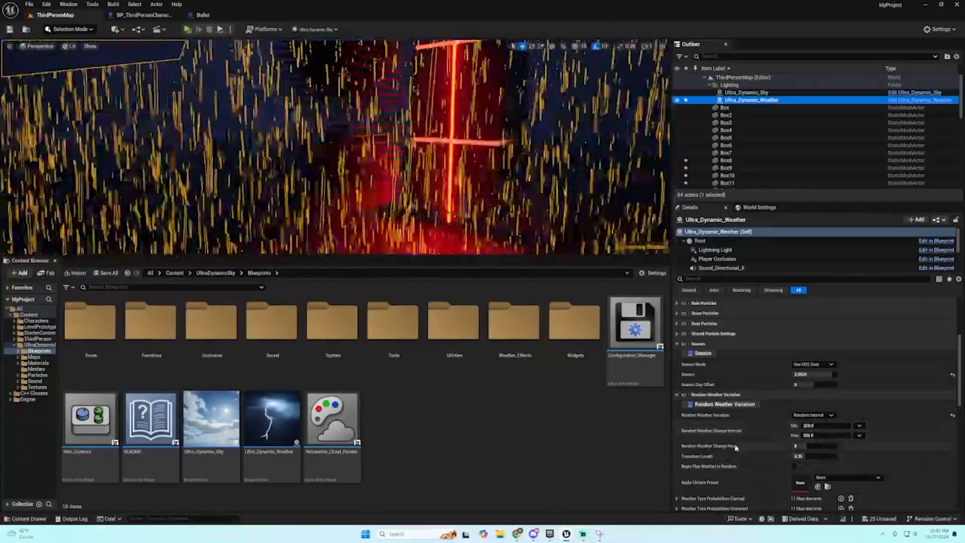
scroll(736, 447, "down", 3)
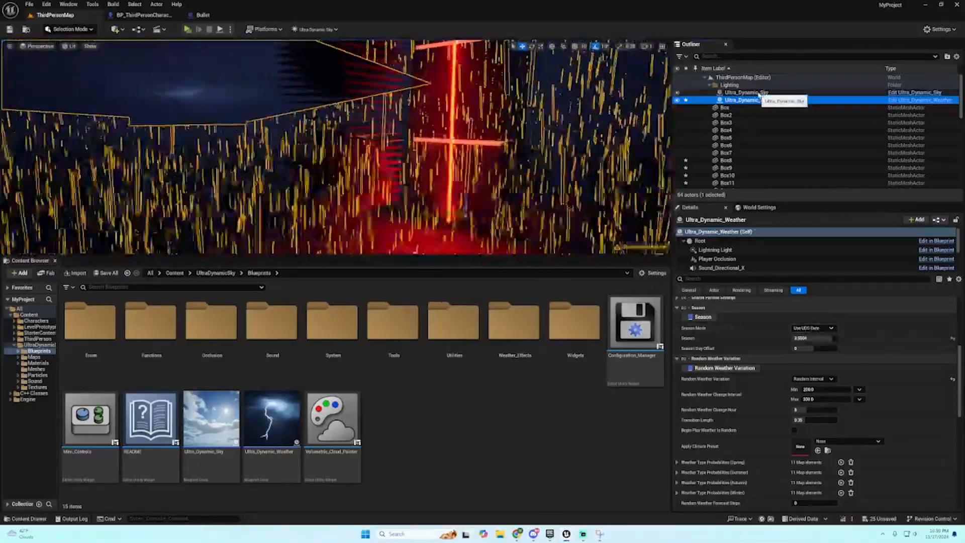
Look through Ultra_Dynamic_Sky's setting categories and examine the advanced options under Animate Time Of Day.
left_click(757, 93)
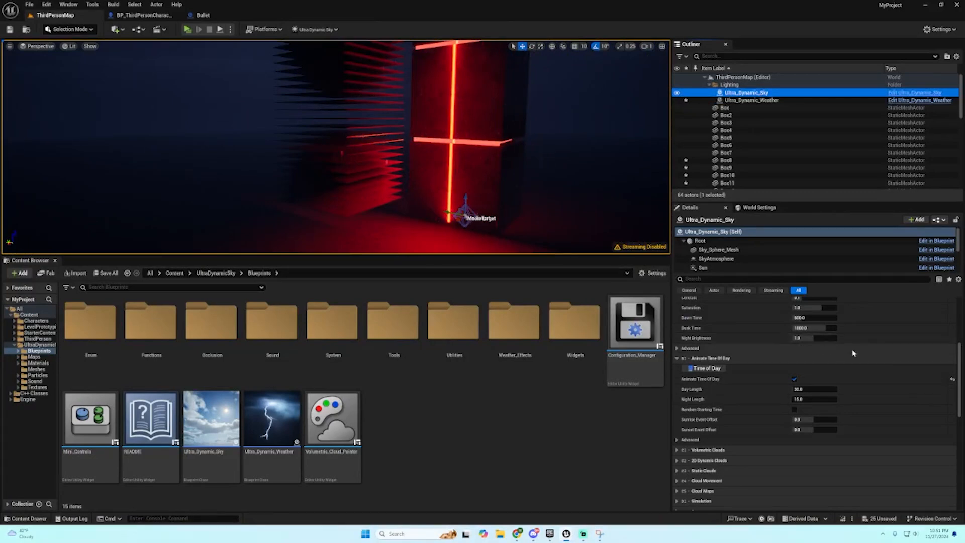
scroll(875, 363, "down", 2)
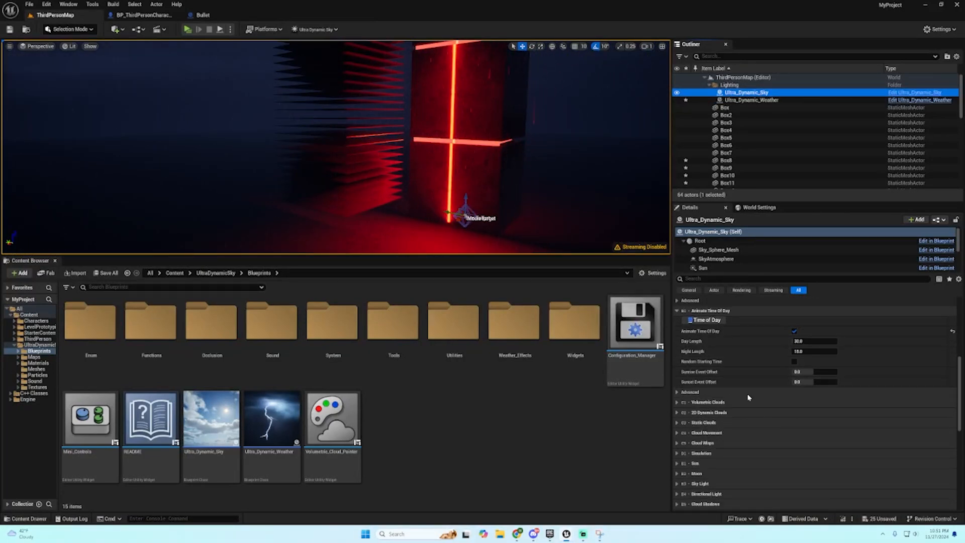
scroll(748, 397, "up", 2)
scroll(748, 398, "up", 10)
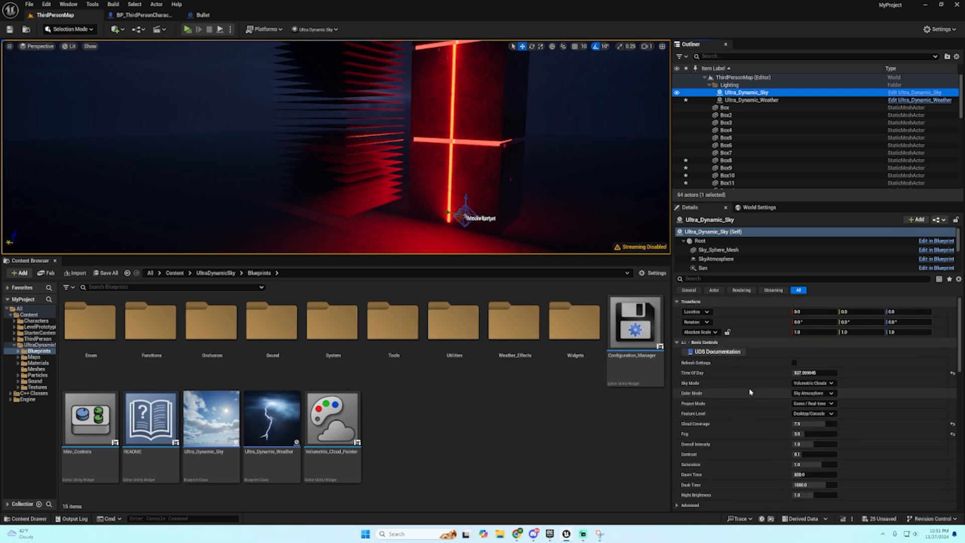
scroll(702, 464, "down", 15)
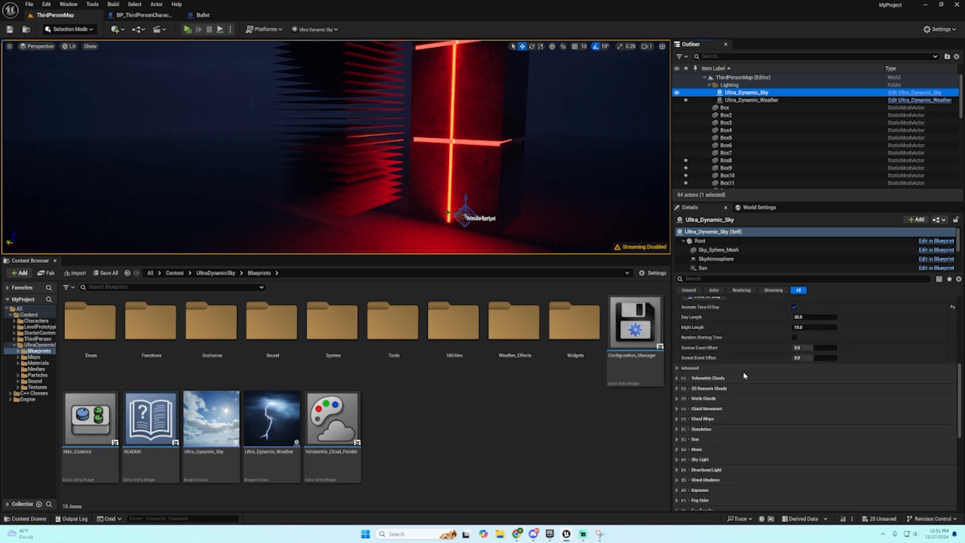
scroll(745, 376, "down", 10)
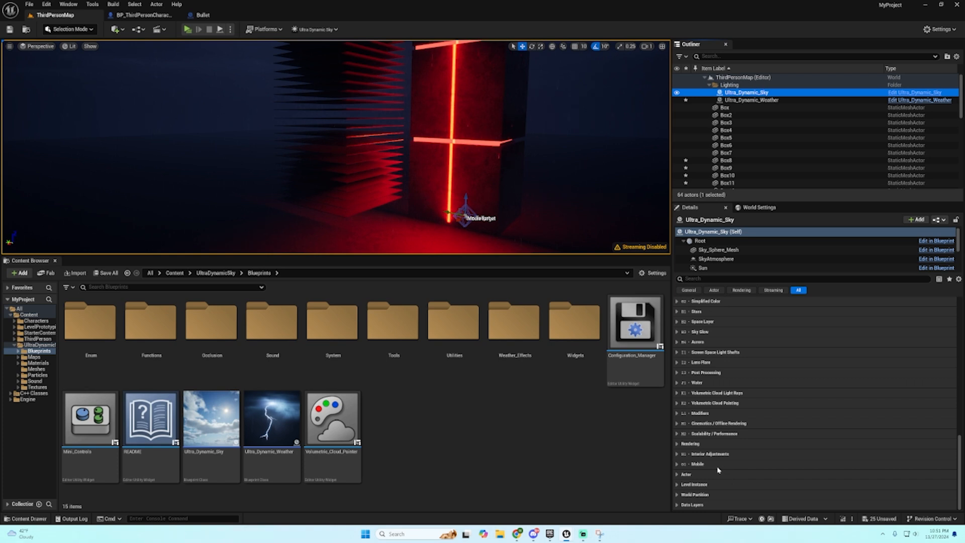
scroll(717, 465, "up", 3)
scroll(720, 370, "up", 7)
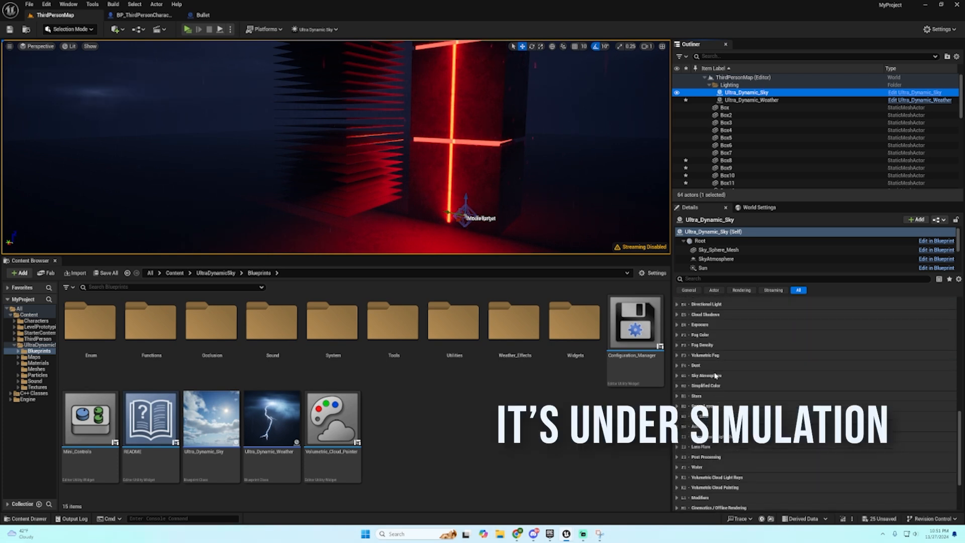
scroll(715, 376, "up", 5)
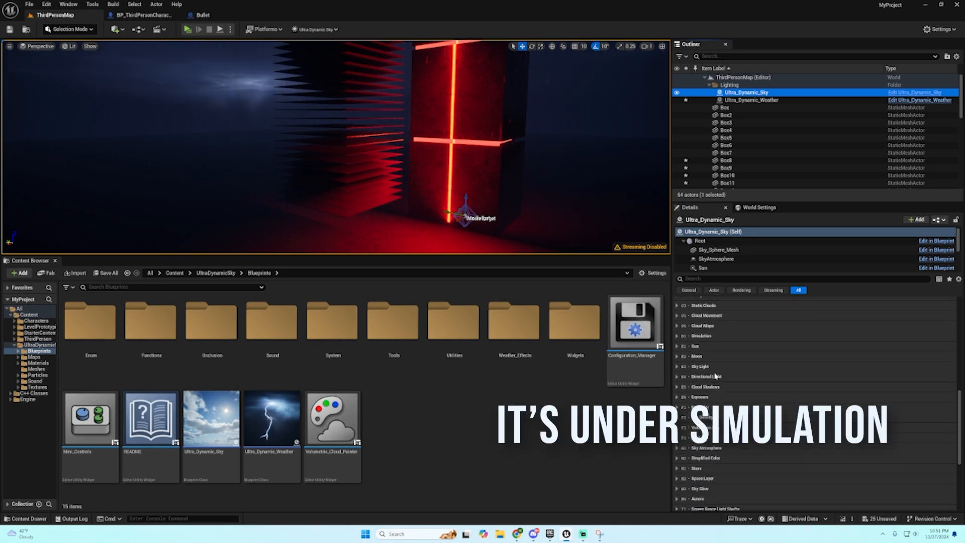
scroll(749, 369, "up", 4)
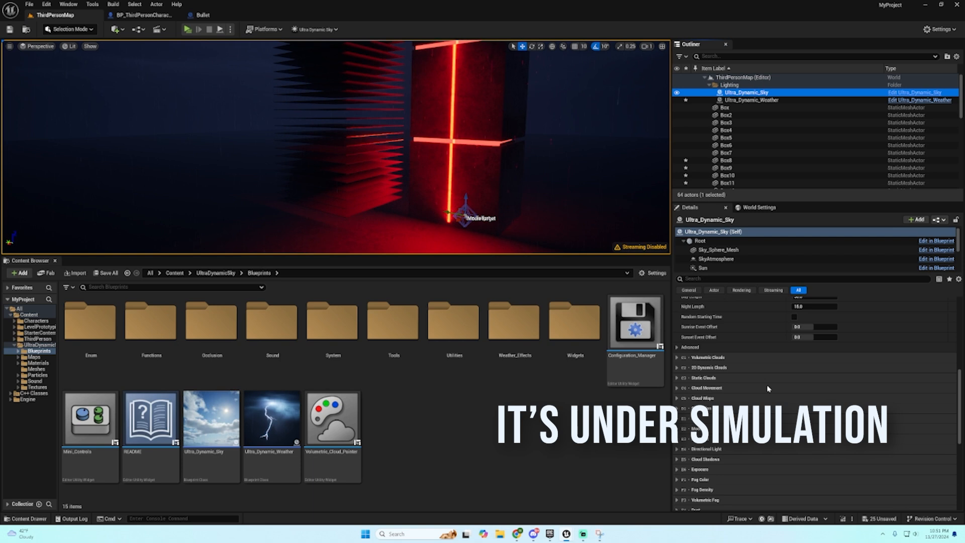
left_click(678, 348)
scroll(757, 375, "up", 3)
scroll(757, 375, "up", 1)
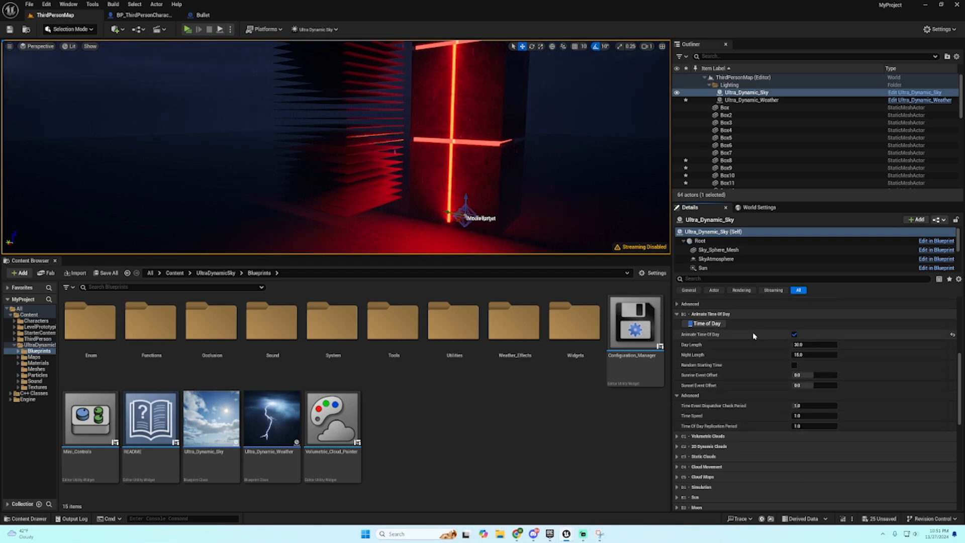
Set Season Mode on Ultra_Dynamic_Weather to Manual Setting.
left_click(769, 100)
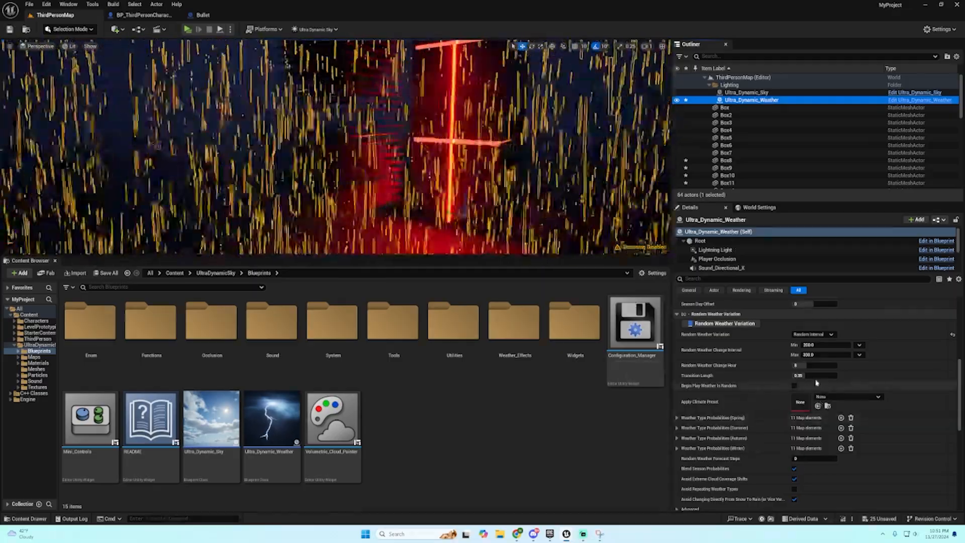
scroll(732, 458, "up", 3)
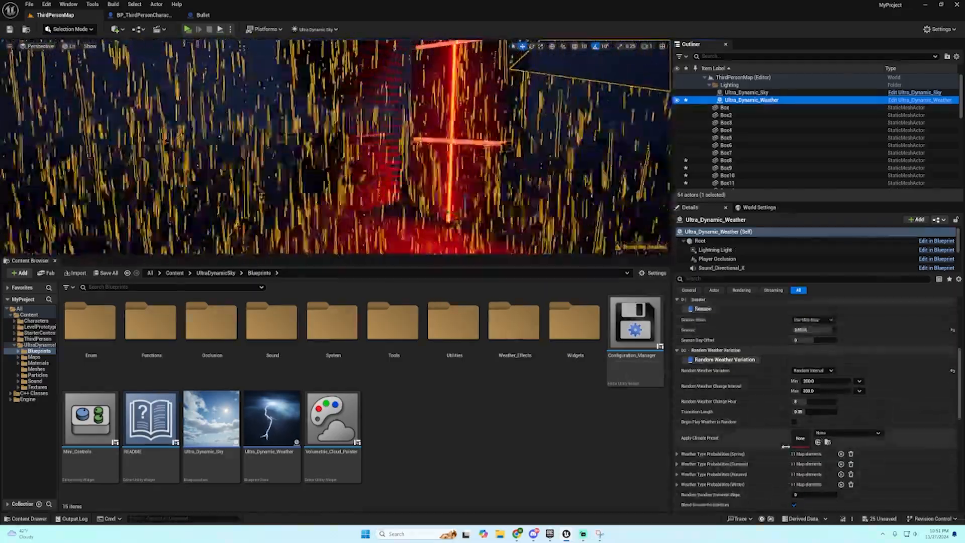
left_click(813, 320)
left_click(807, 334)
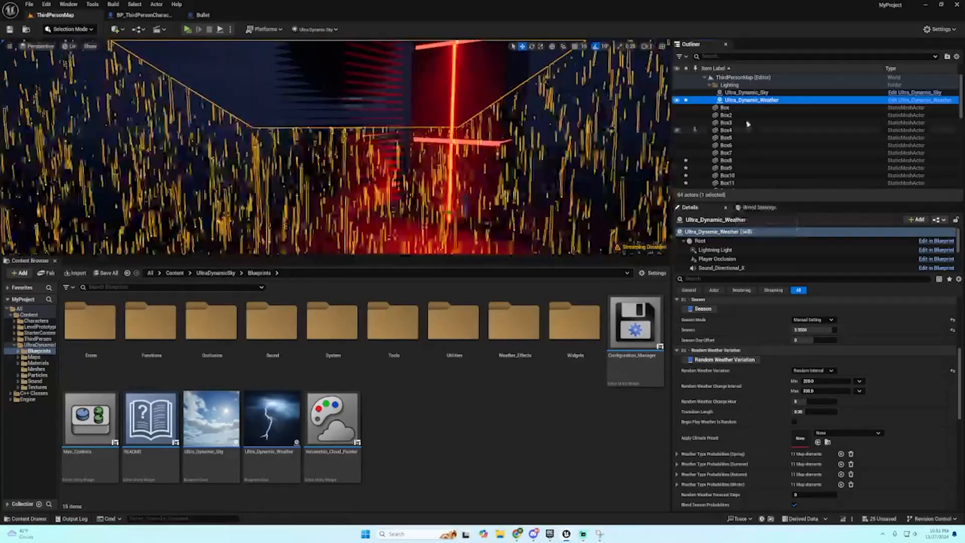
Look through Ultra_Dynamic_Sky's setting categories below Animate Time Of Day and return to its Basic Controls.
left_click(746, 93)
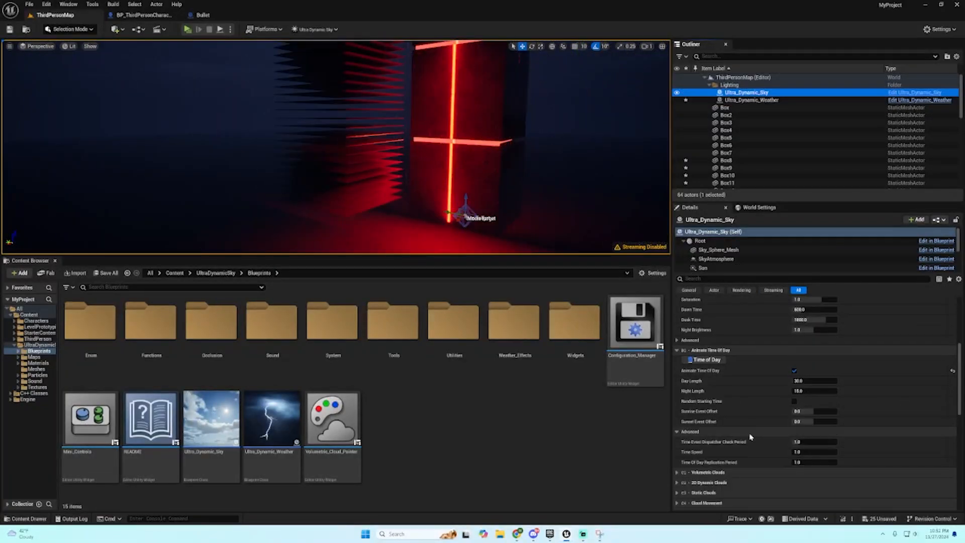
scroll(748, 407, "down", 5)
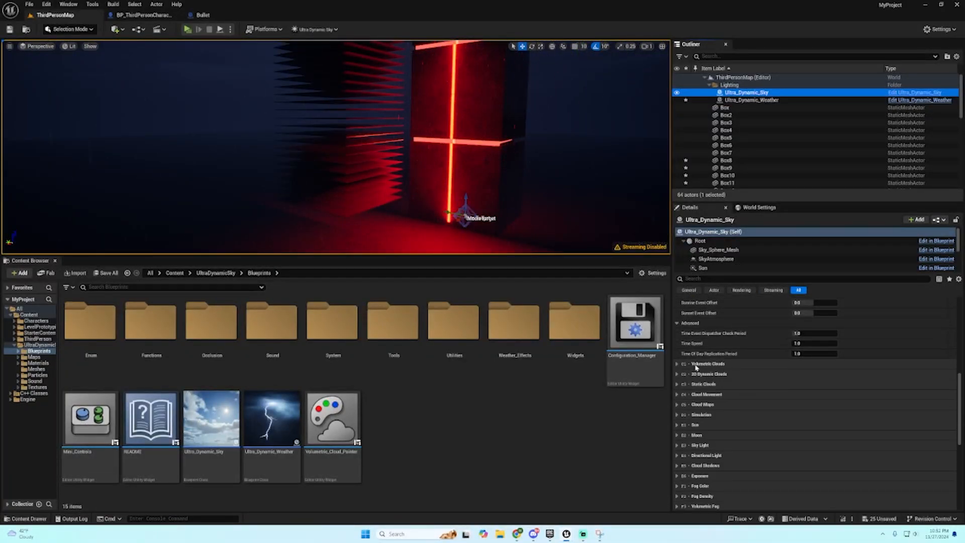
scroll(731, 402, "down", 2)
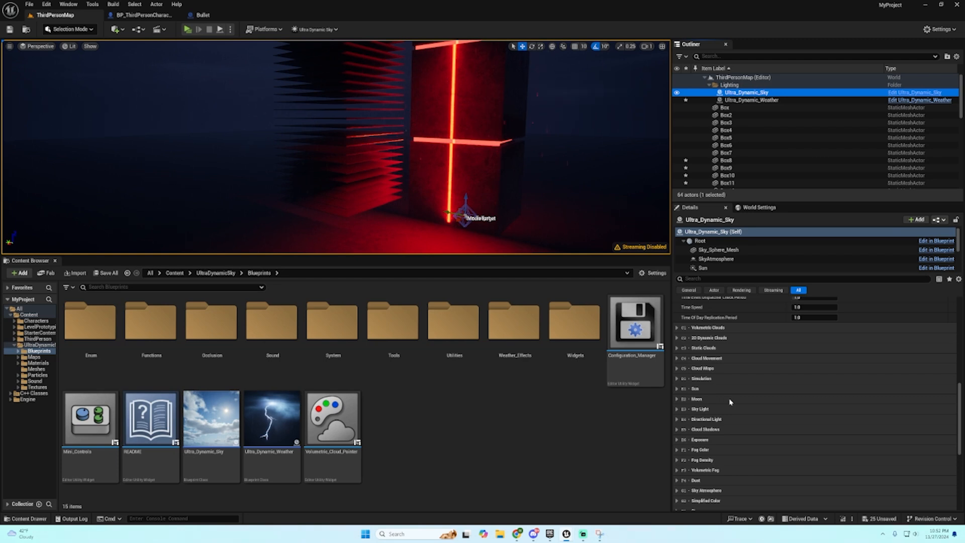
scroll(730, 402, "down", 4)
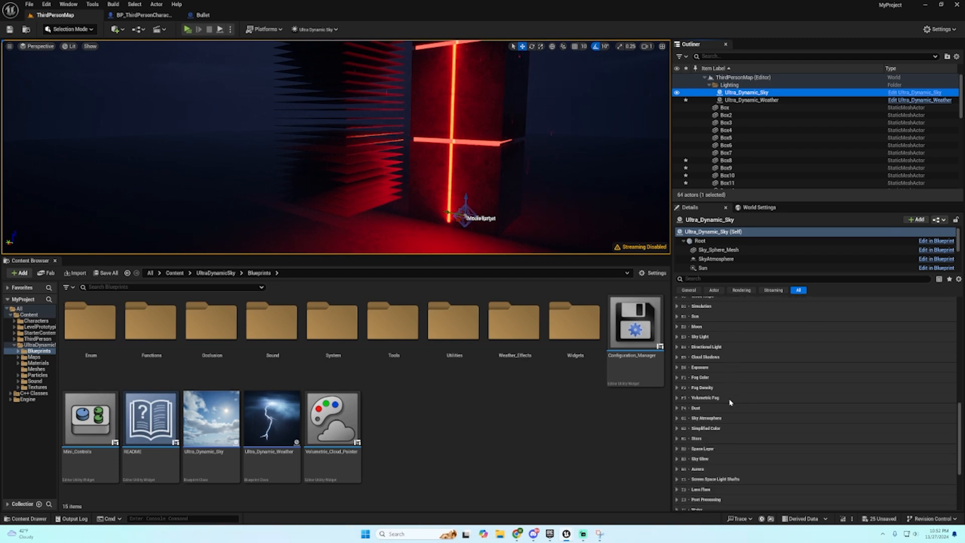
scroll(731, 402, "down", 4)
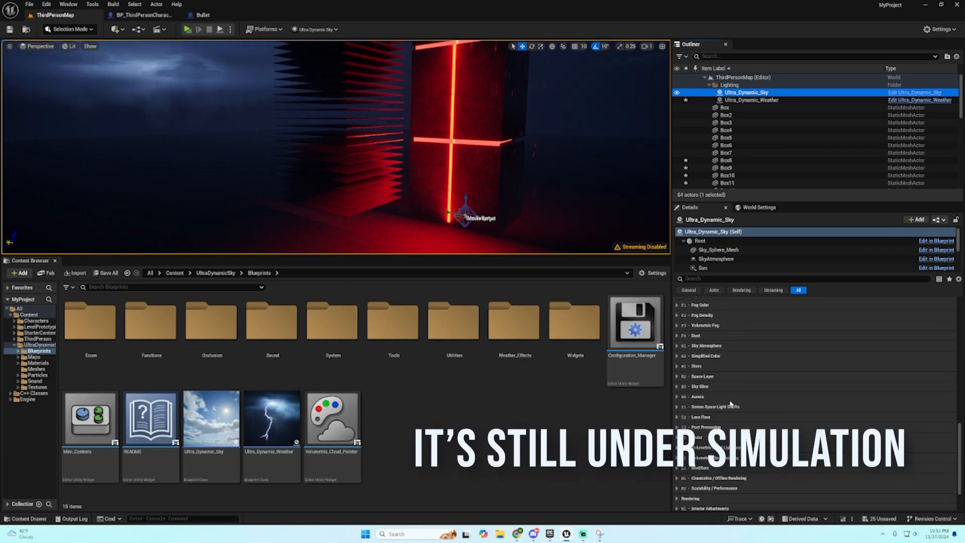
scroll(731, 404, "down", 1)
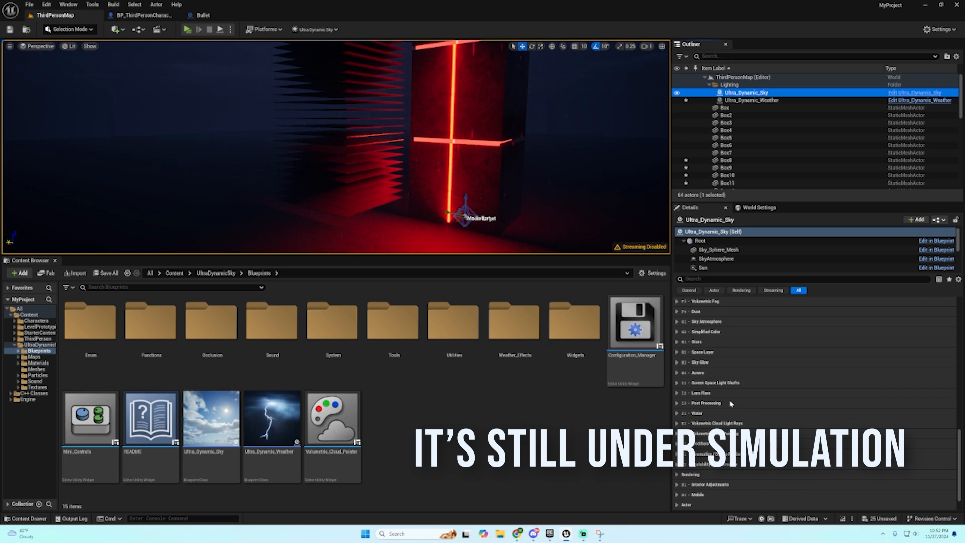
scroll(731, 403, "down", 2)
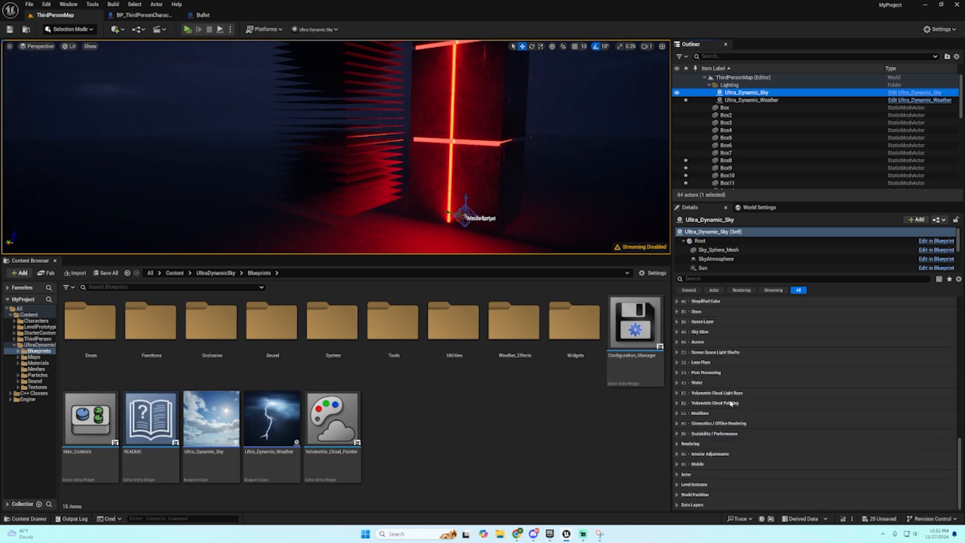
scroll(745, 412, "up", 12)
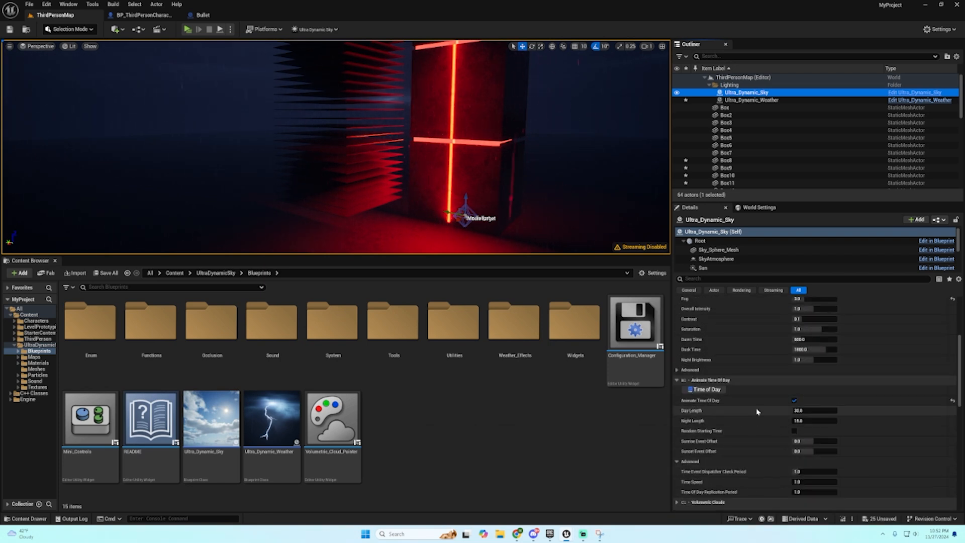
scroll(757, 410, "up", 6)
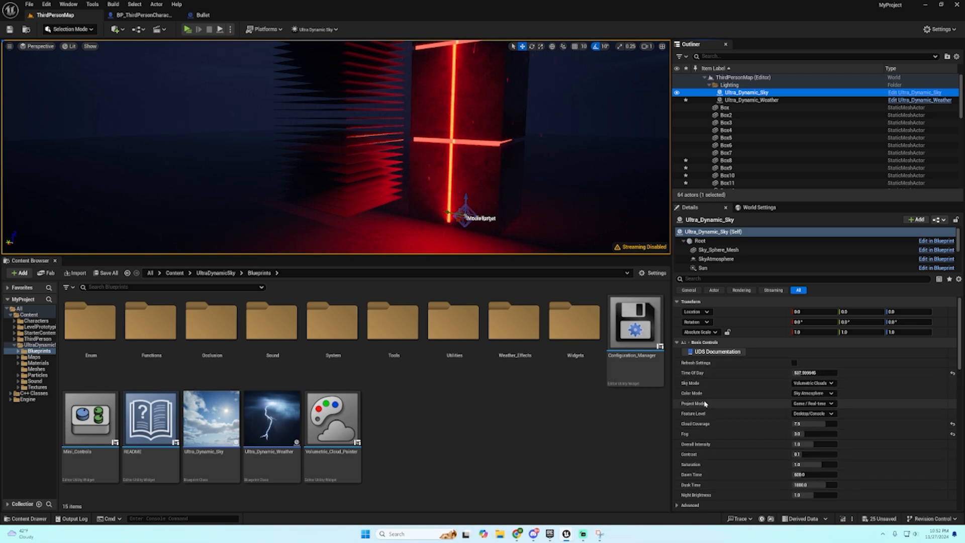
Expand the advanced options under Ultra_Dynamic_Sky's Basic Controls and examine them.
scroll(699, 473, "down", 3)
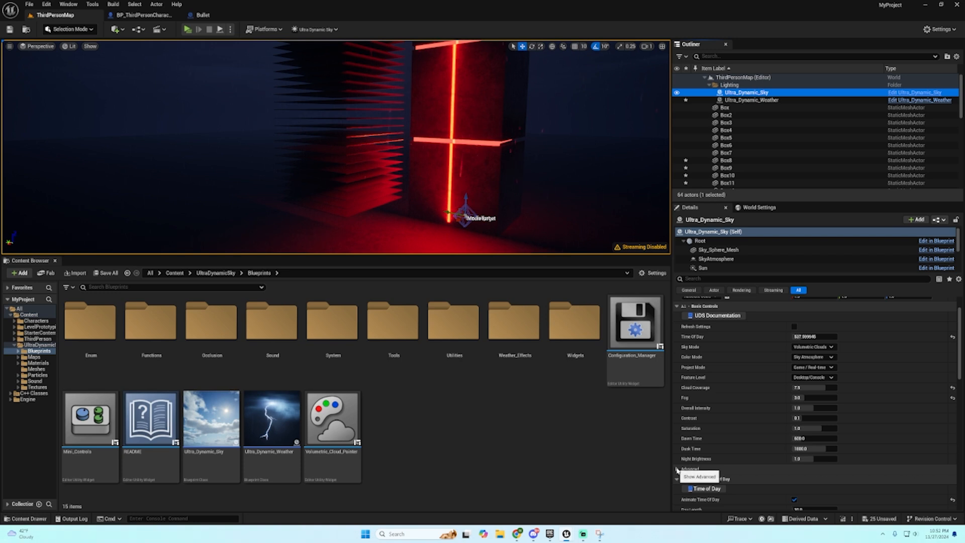
left_click(693, 468)
scroll(714, 428, "down", 9)
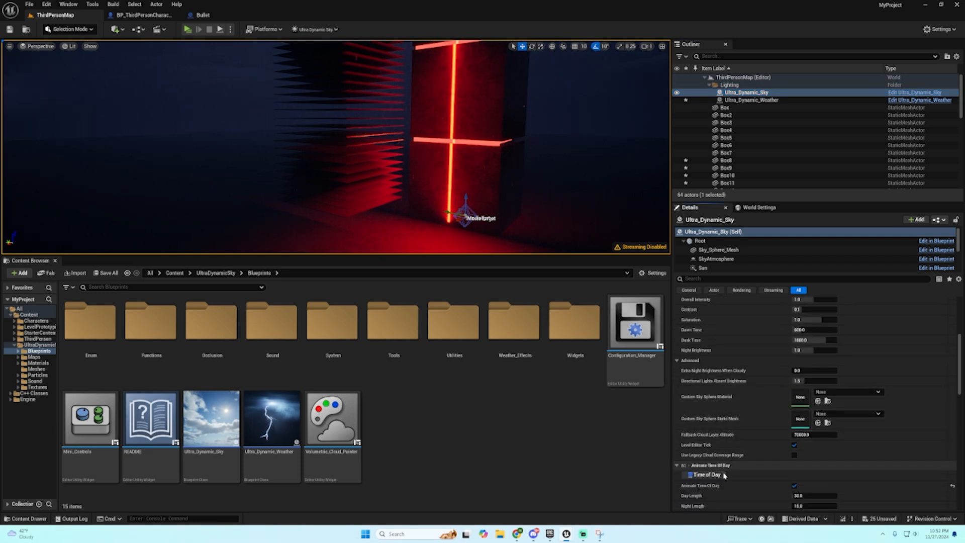
scroll(724, 471, "up", 12)
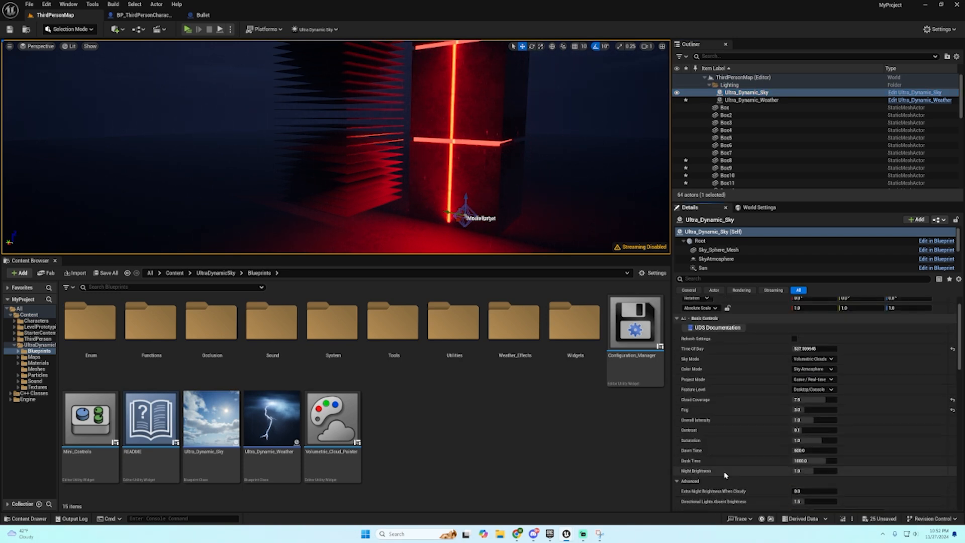
Set Season Mode on Ultra_Dynamic_Weather to Use UDS Date.
left_click(752, 100)
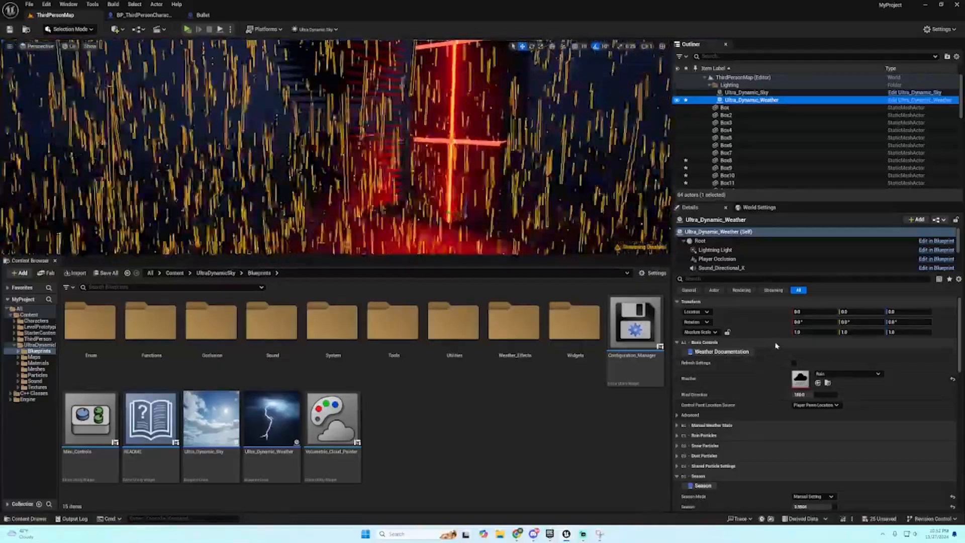
scroll(762, 434, "down", 5)
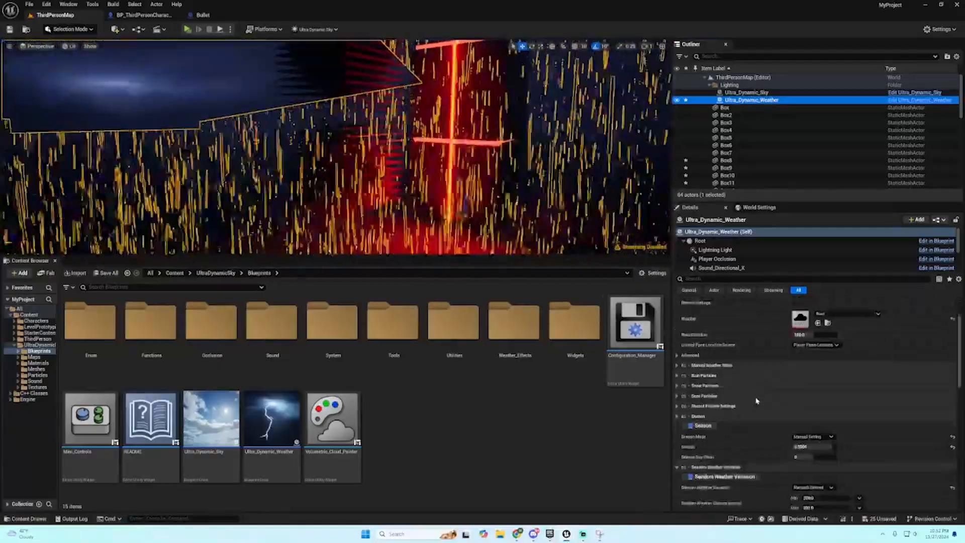
left_click(811, 388)
left_click(807, 396)
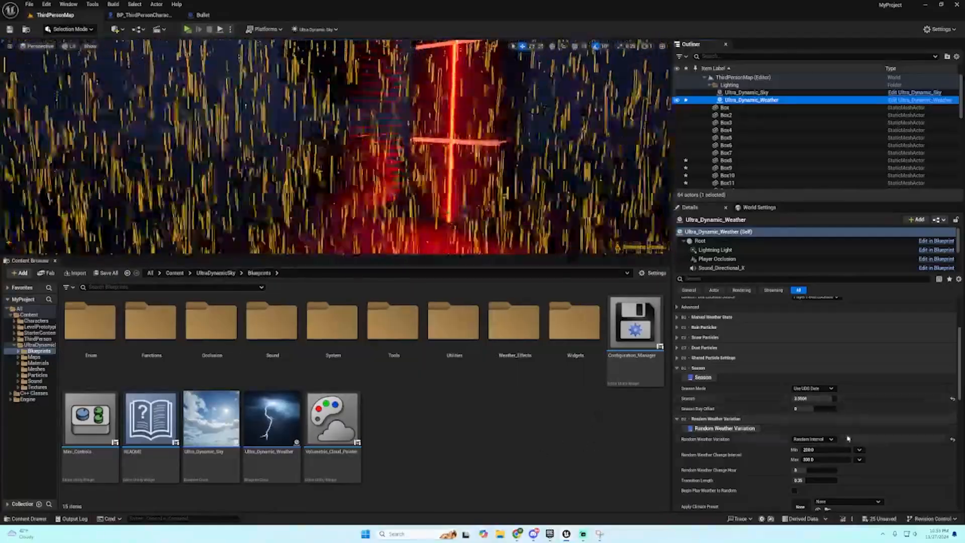
Browse the climate presets available for Random Weather Variation on Ultra_Dynamic_Weather without applying one.
scroll(758, 398, "down", 5)
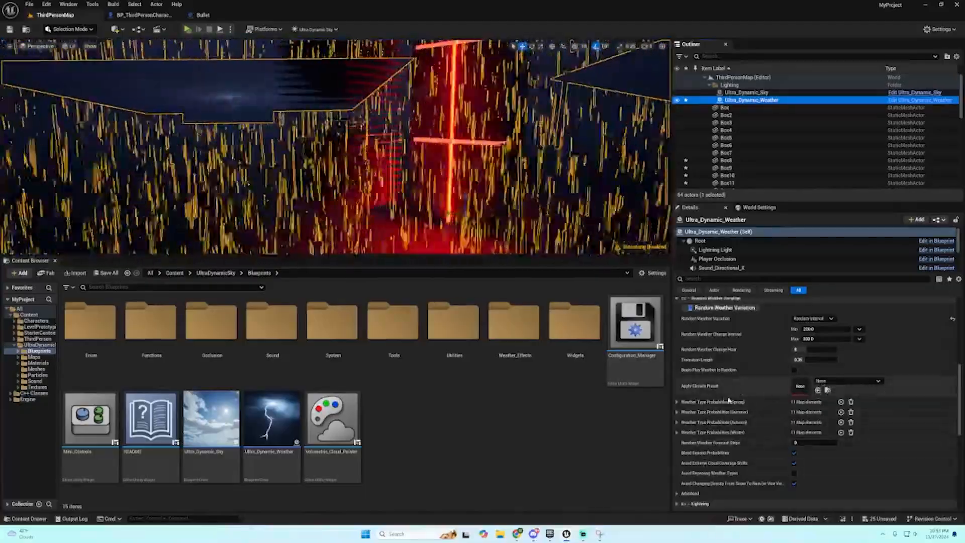
left_click(861, 382)
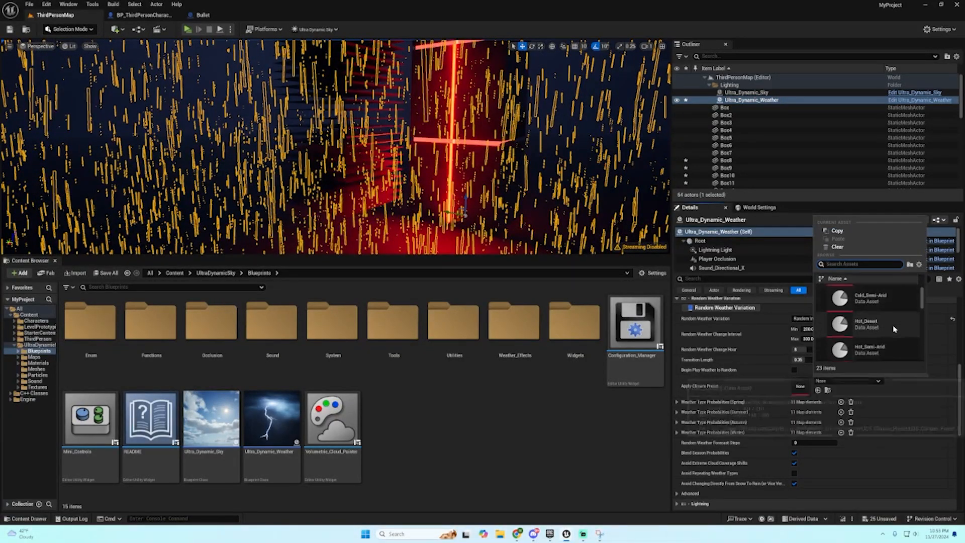
scroll(894, 325, "down", 5)
scroll(898, 326, "down", 6)
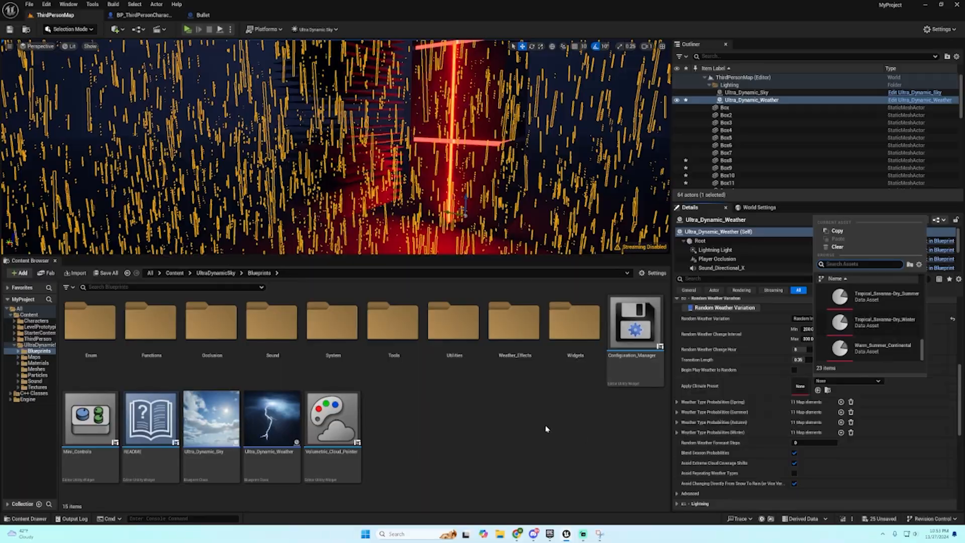
left_click(632, 460)
scroll(777, 426, "up", 2)
scroll(776, 425, "up", 10)
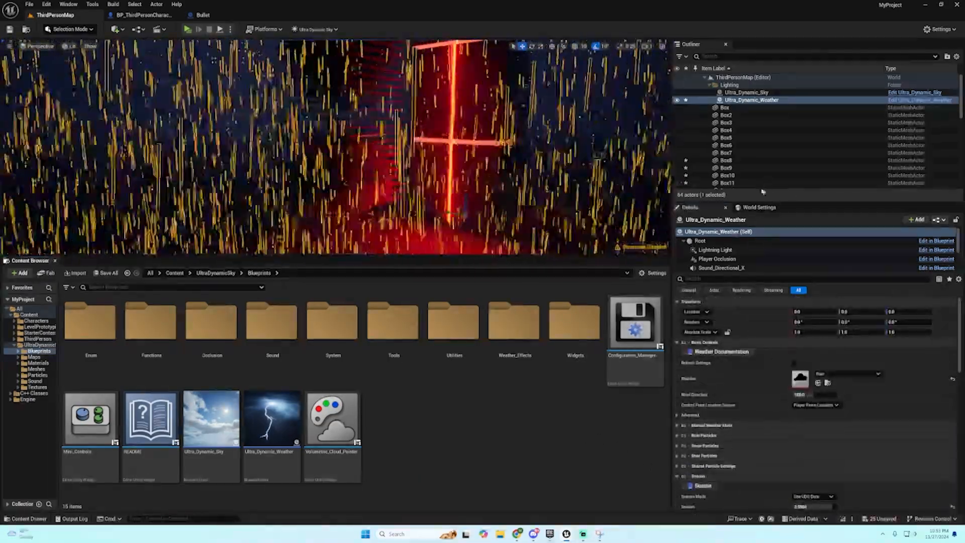
Review Ultra_Dynamic_Weather's Season settings, random weather change interval and seasonal Weather Type Probabilities.
left_click(746, 93)
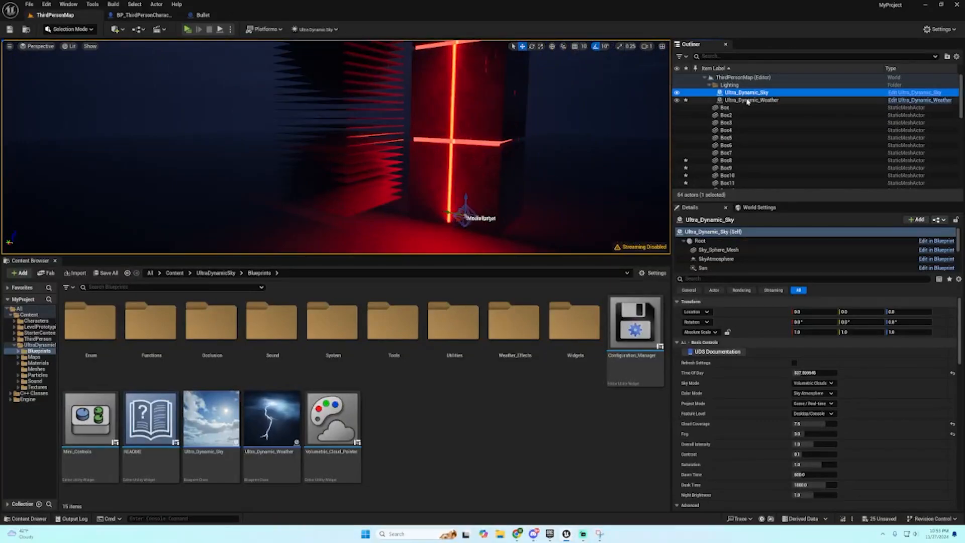
left_click(748, 101)
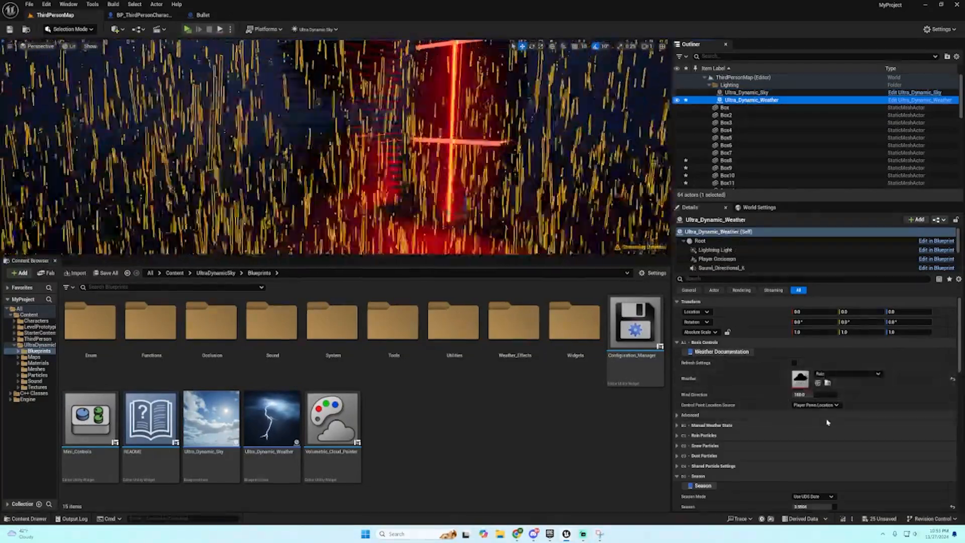
scroll(855, 402, "down", 7)
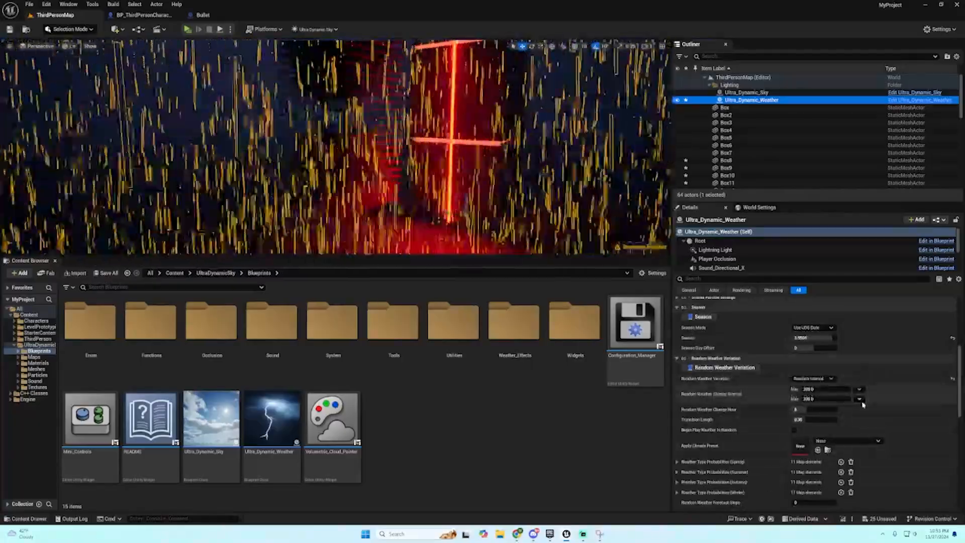
scroll(893, 433, "up", 2)
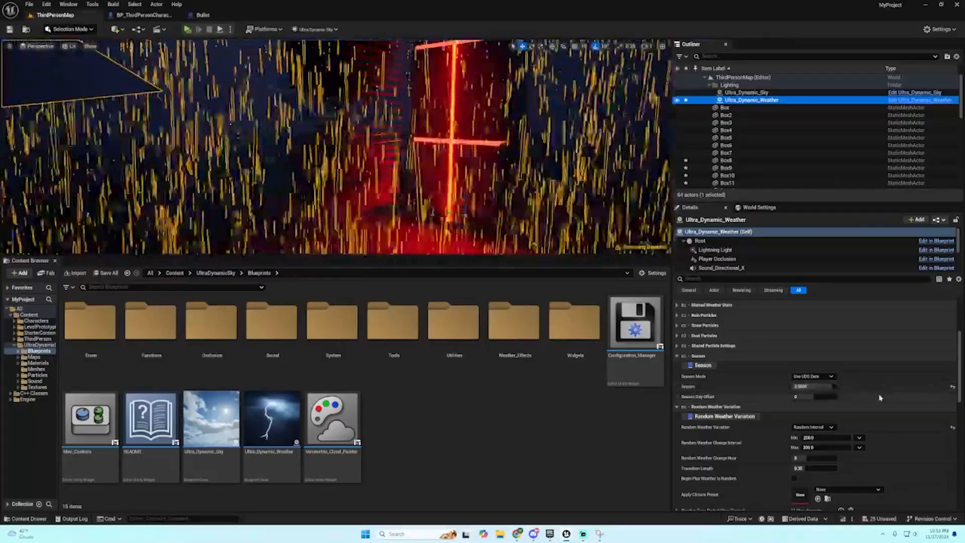
scroll(878, 400, "down", 3)
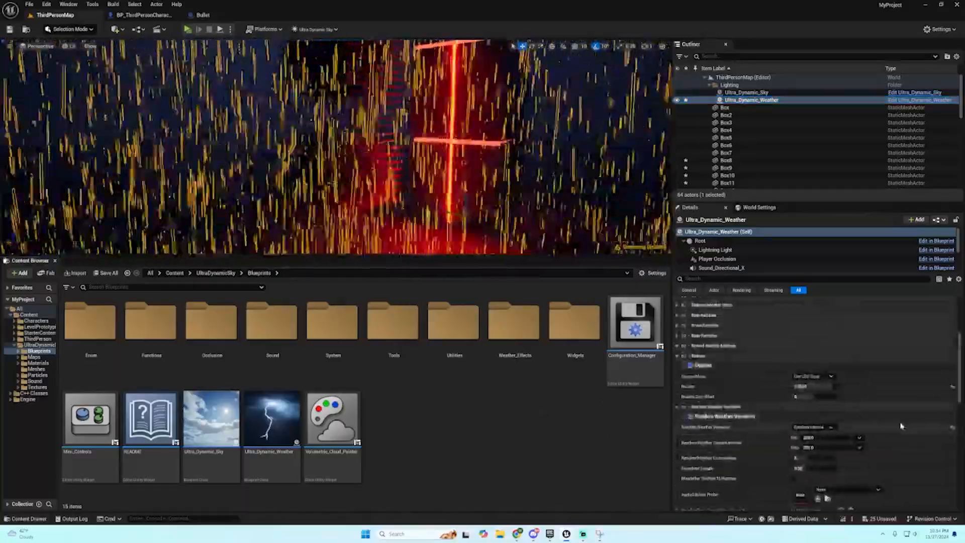
scroll(754, 367, "down", 2)
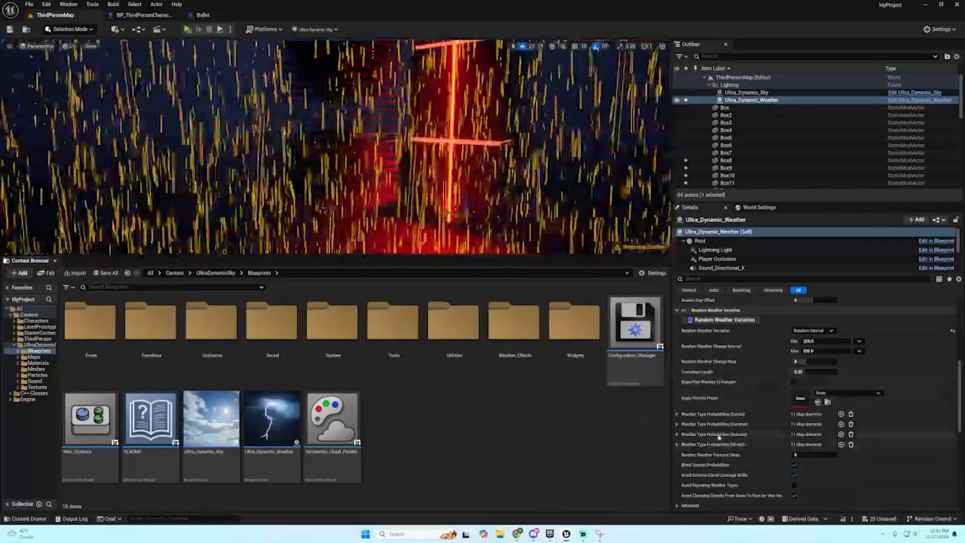
scroll(762, 460, "down", 3)
scroll(761, 460, "up", 5)
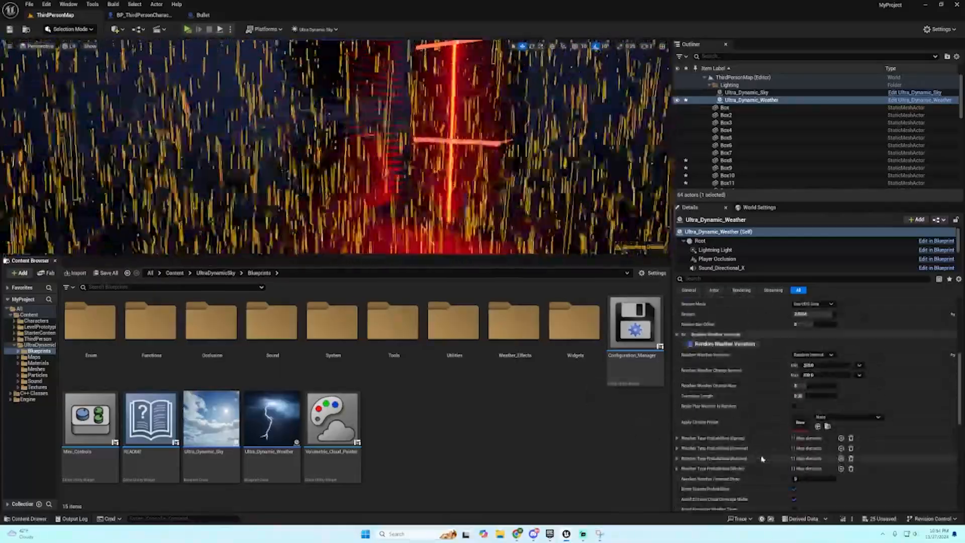
scroll(762, 459, "up", 10)
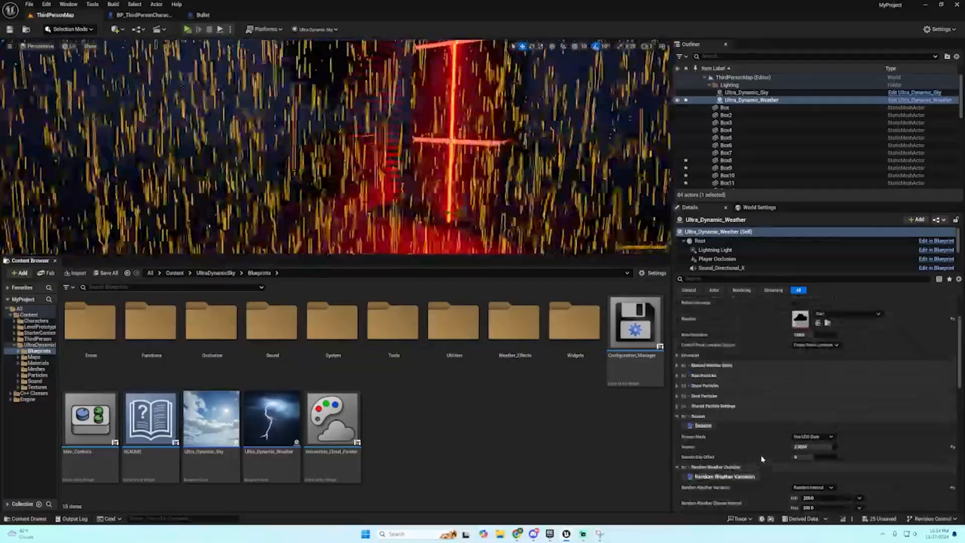
scroll(761, 459, "up", 3)
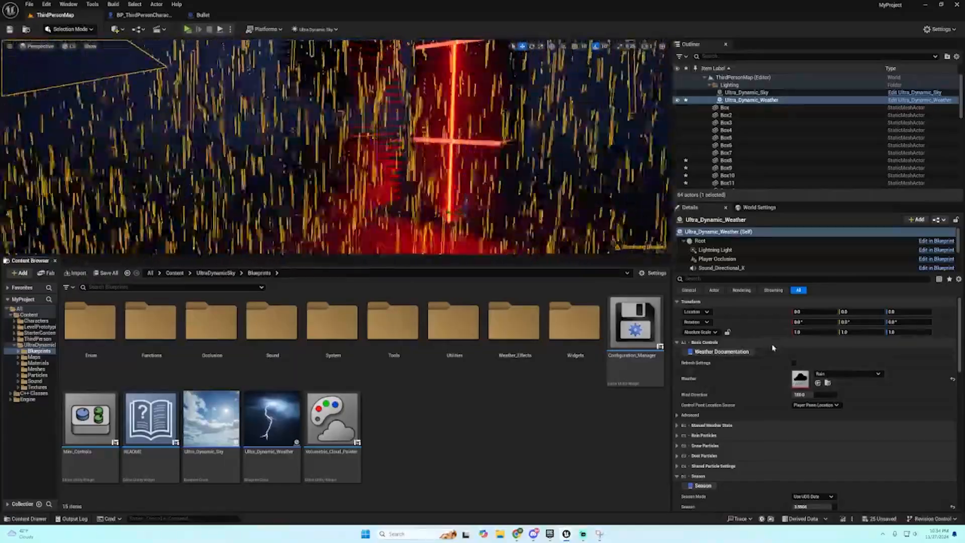
scroll(773, 345, "down", 5)
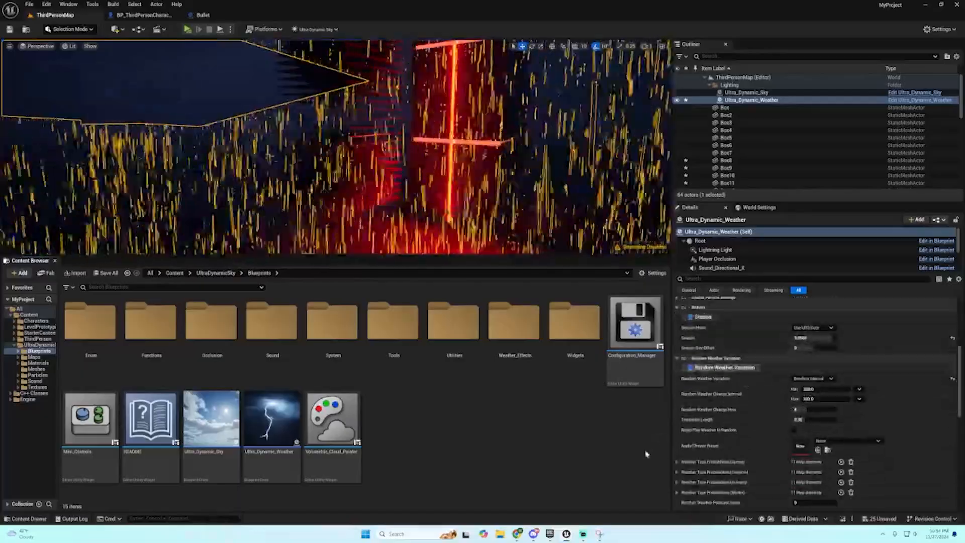
scroll(793, 404, "up", 5)
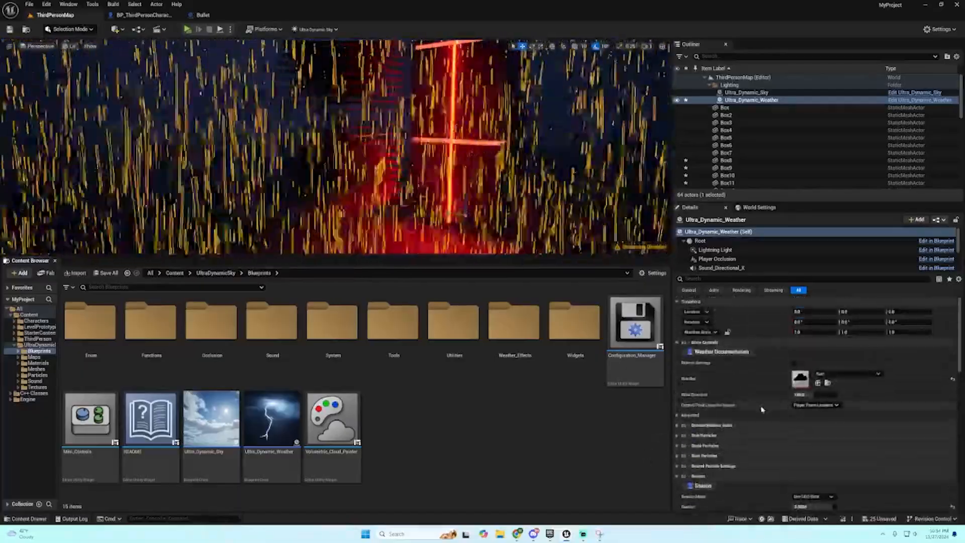